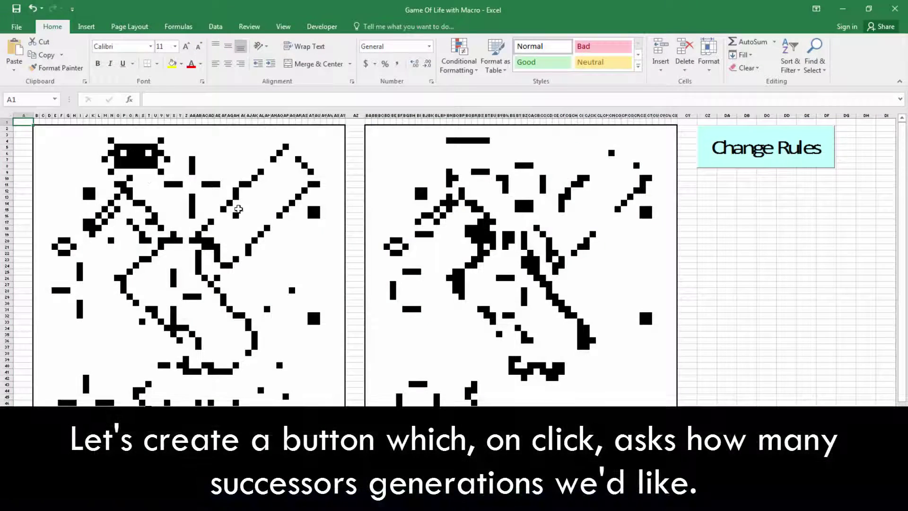
# - Duplicate the Change Rules button into the cell below and open the copy's Properties window
pyautogui.click(323, 26)
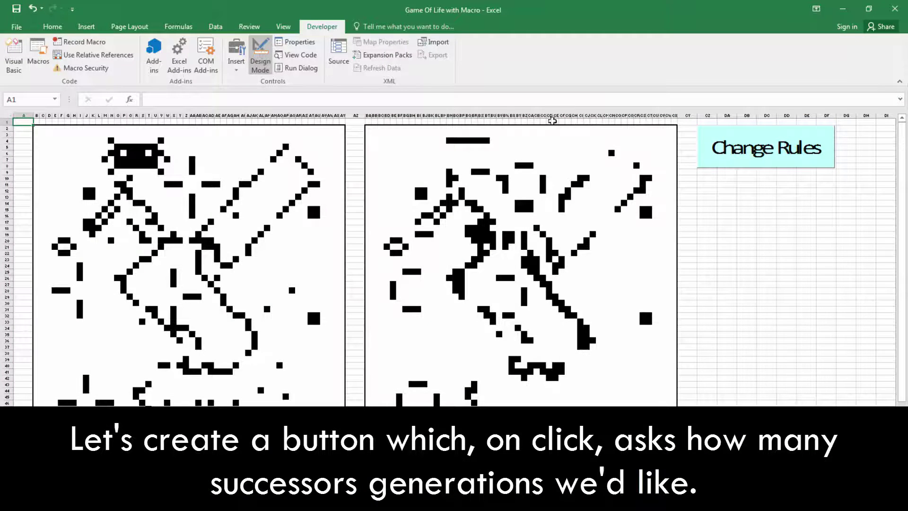
pyautogui.click(731, 144)
pyautogui.rightClick(733, 143)
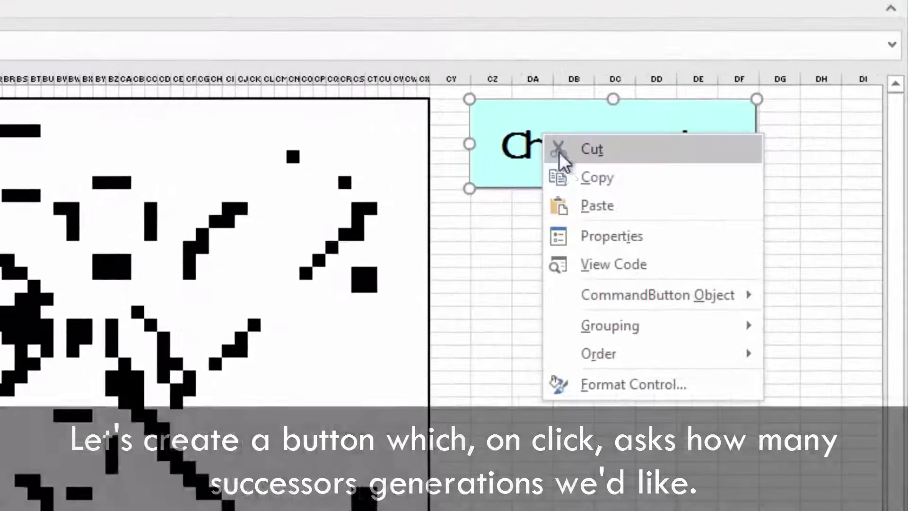
pyautogui.click(568, 180)
pyautogui.rightClick(485, 211)
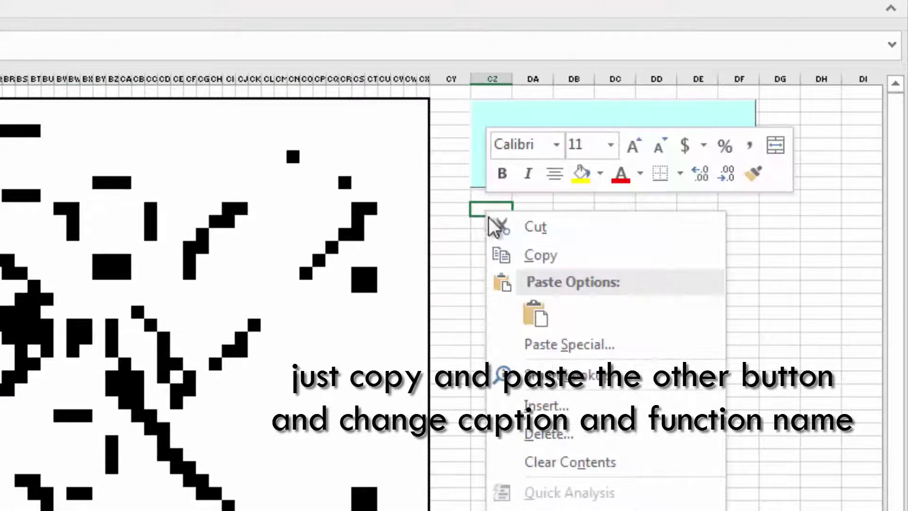
pyautogui.click(534, 311)
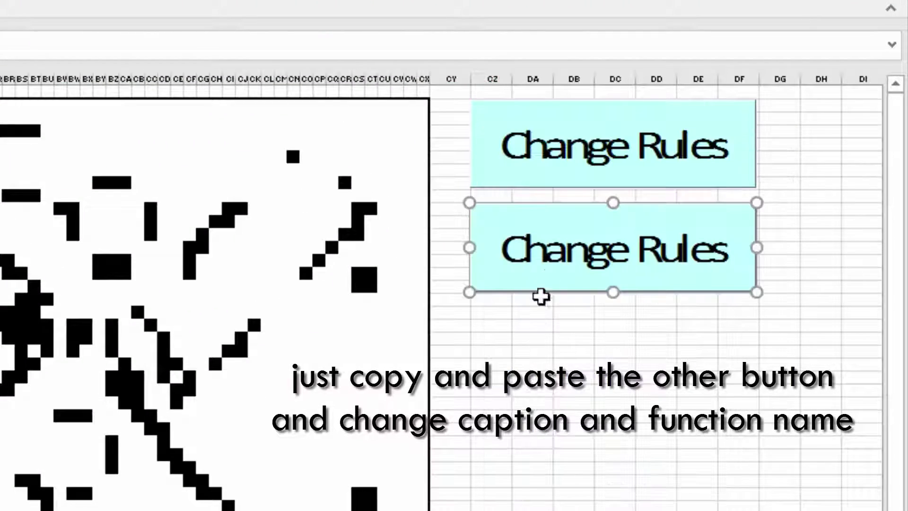
pyautogui.rightClick(570, 252)
pyautogui.click(639, 353)
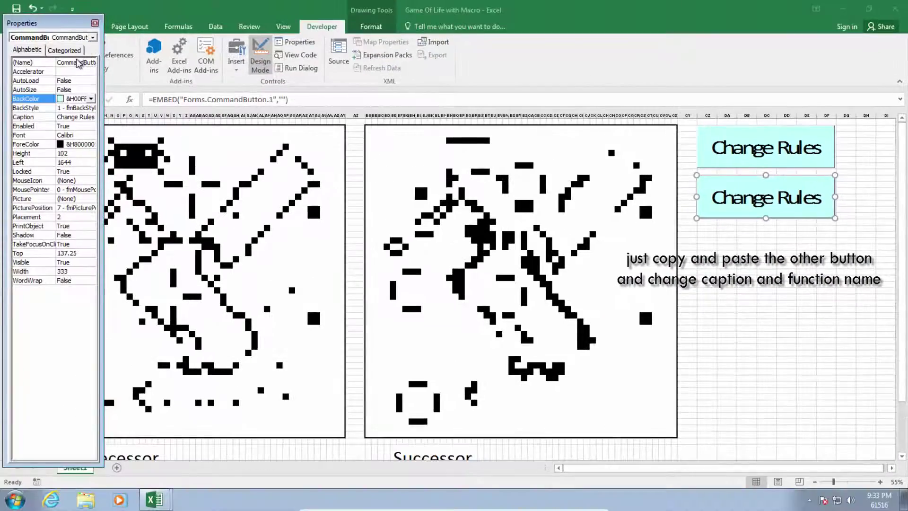
# - Rename the copied button to nextGen and set its caption to 'Next Generations'
pyautogui.click(76, 62)
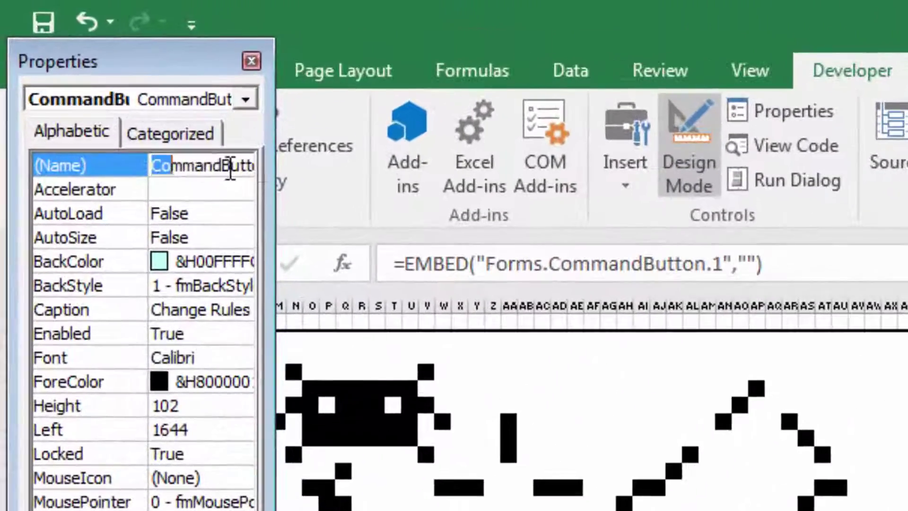
pyautogui.doubleClick(76, 62)
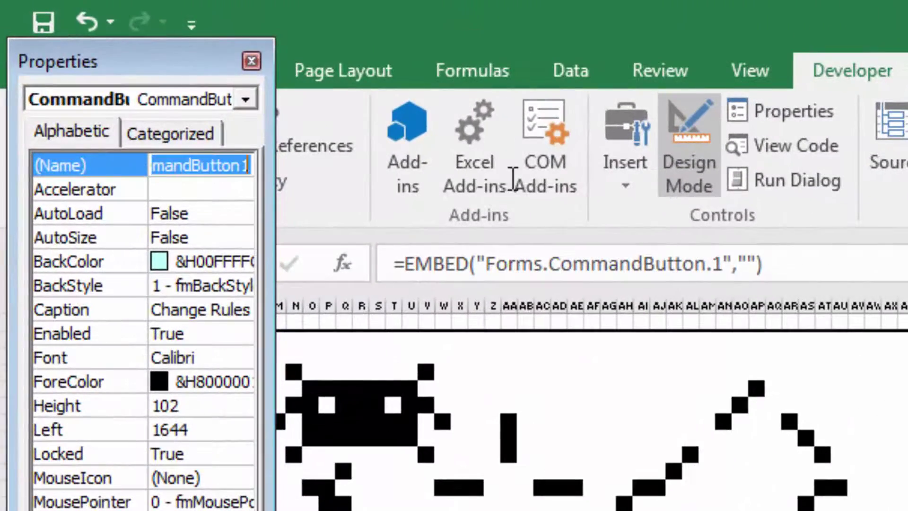
pyautogui.write('nextG')
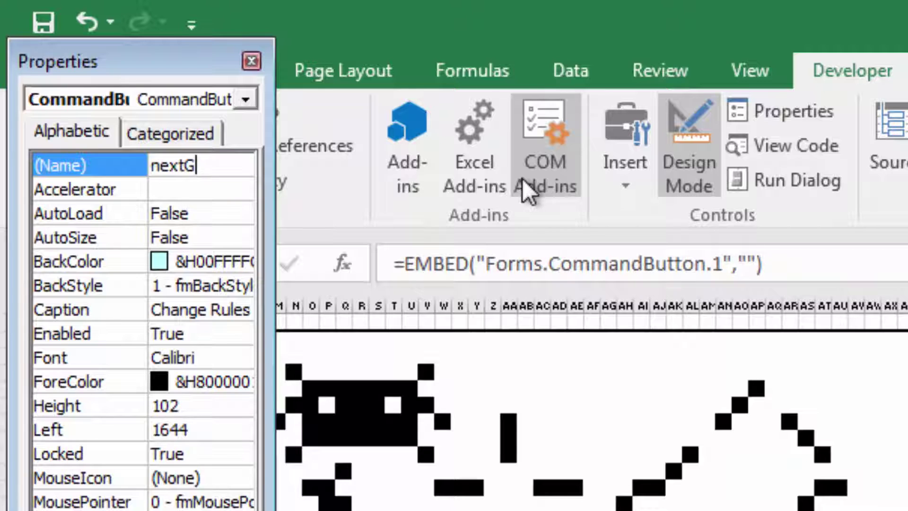
pyautogui.write('en')
pyautogui.press('Return')
pyautogui.click(211, 313)
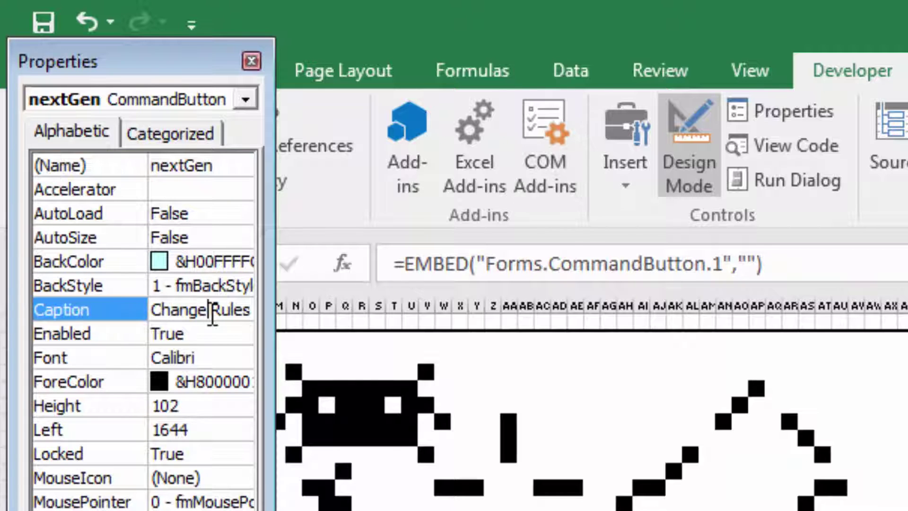
pyautogui.doubleClick(253, 312)
pyautogui.write('N')
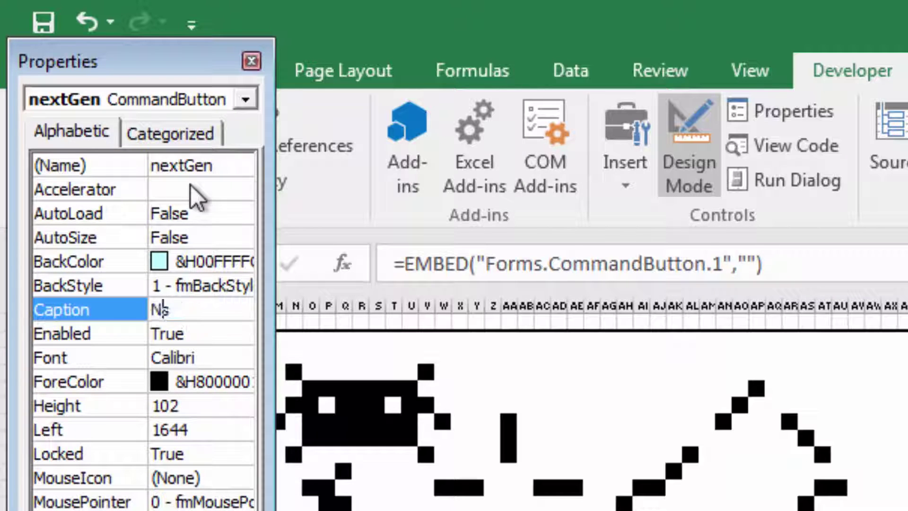
pyautogui.write('ext Generat')
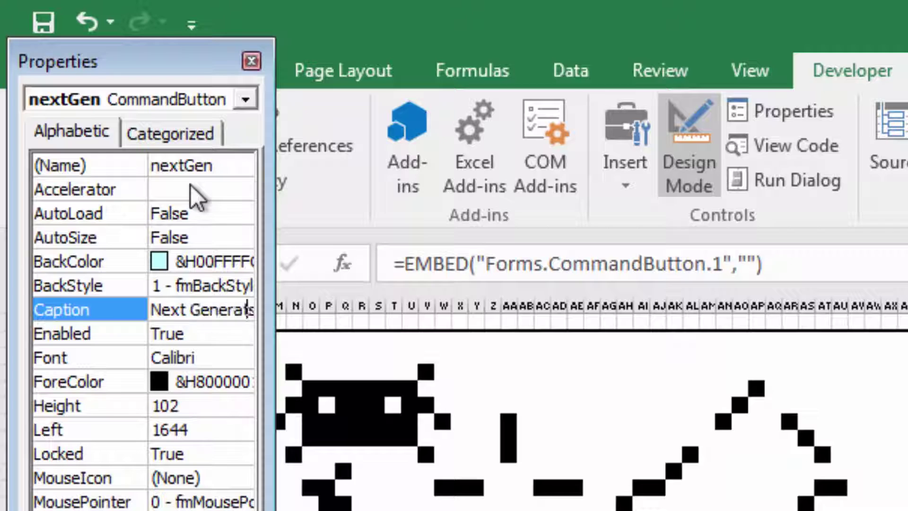
pyautogui.write('ions')
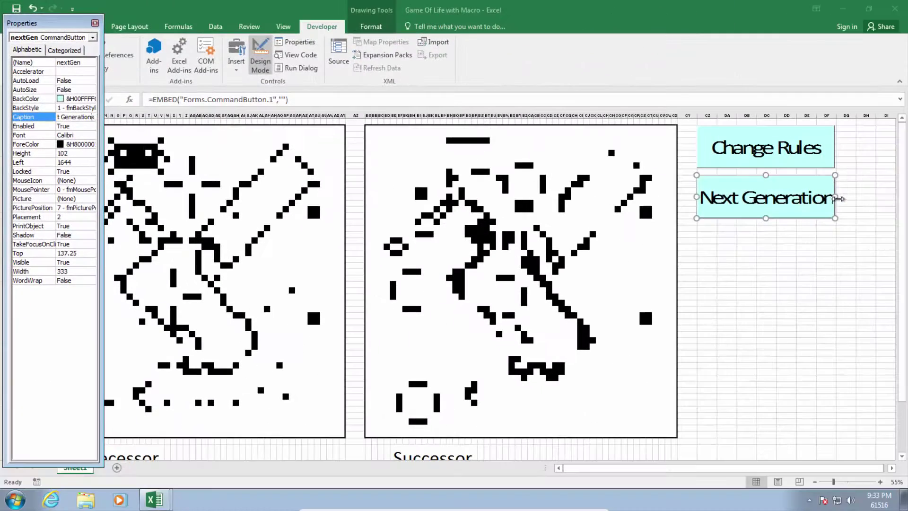
pyautogui.click(853, 199)
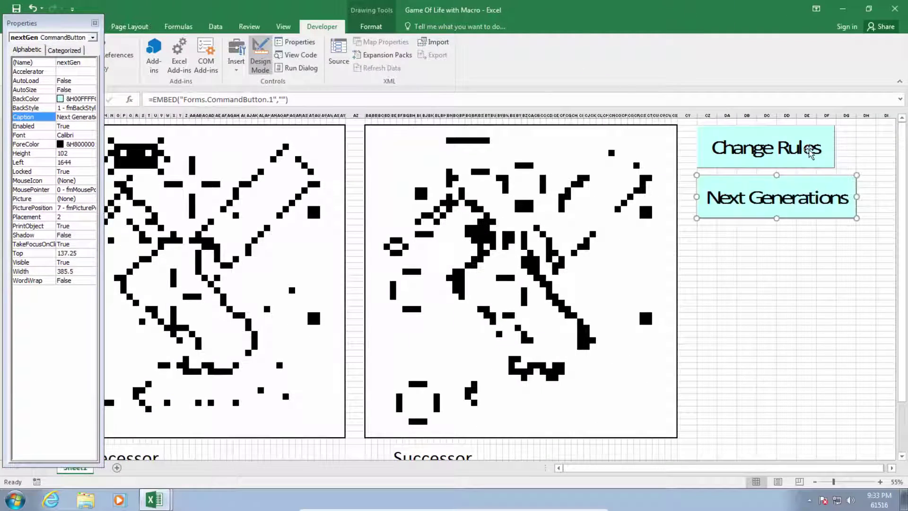
# - Widen Change Rules to match, close Properties, exit Design Mode and open Sheet1's code
pyautogui.click(825, 150)
pyautogui.moveTo(835, 147); pyautogui.dragTo(856, 147)
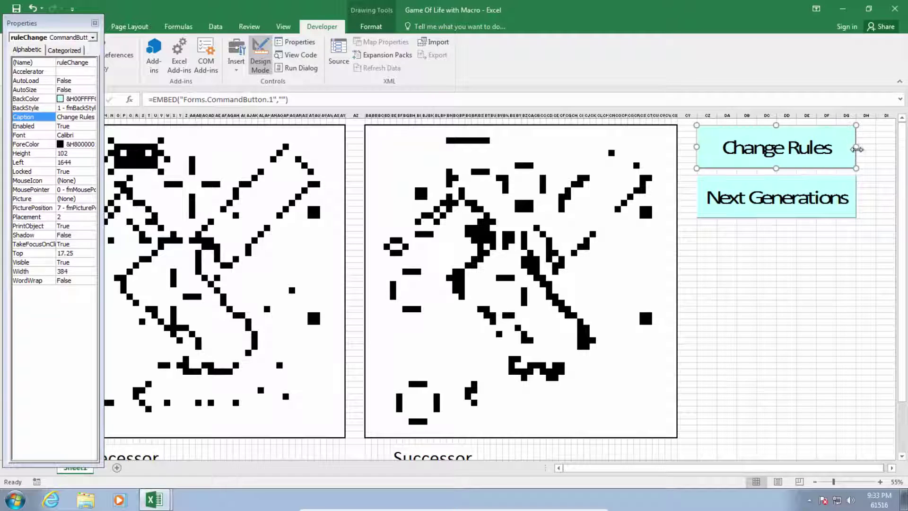
pyautogui.click(752, 204)
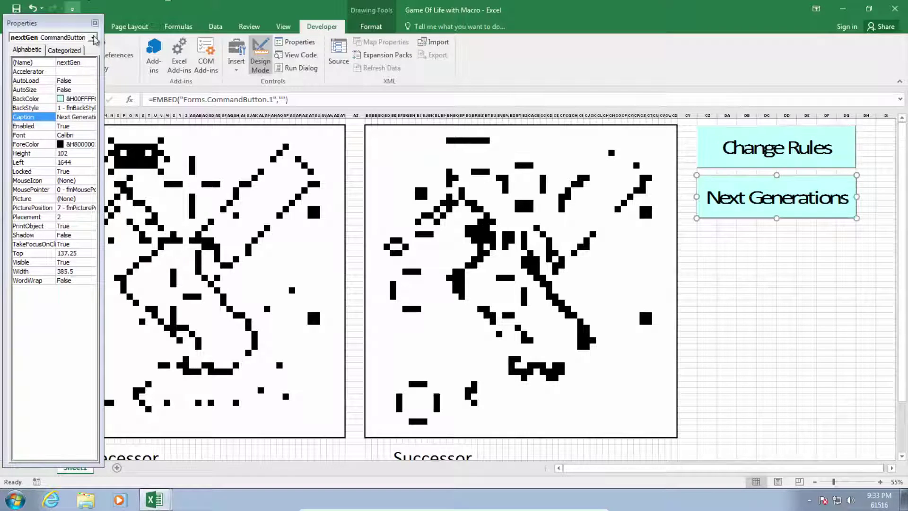
pyautogui.click(95, 22)
pyautogui.click(260, 56)
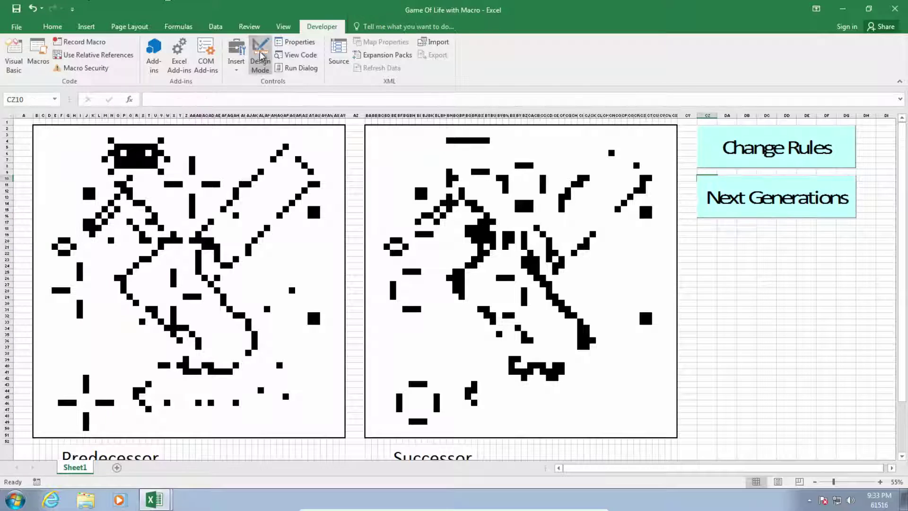
pyautogui.click(18, 59)
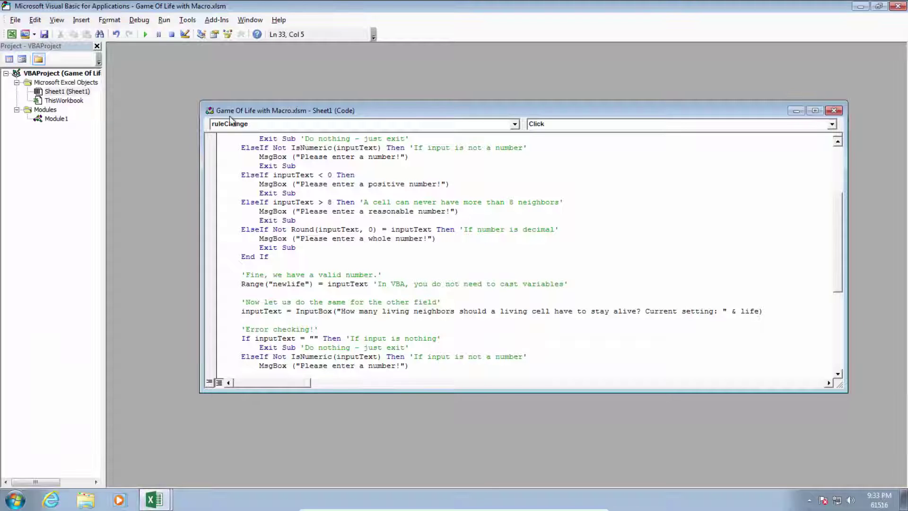
# - Create a nextGen_Click sub containing the comment 'Same input procedure as before'
pyautogui.click(249, 124)
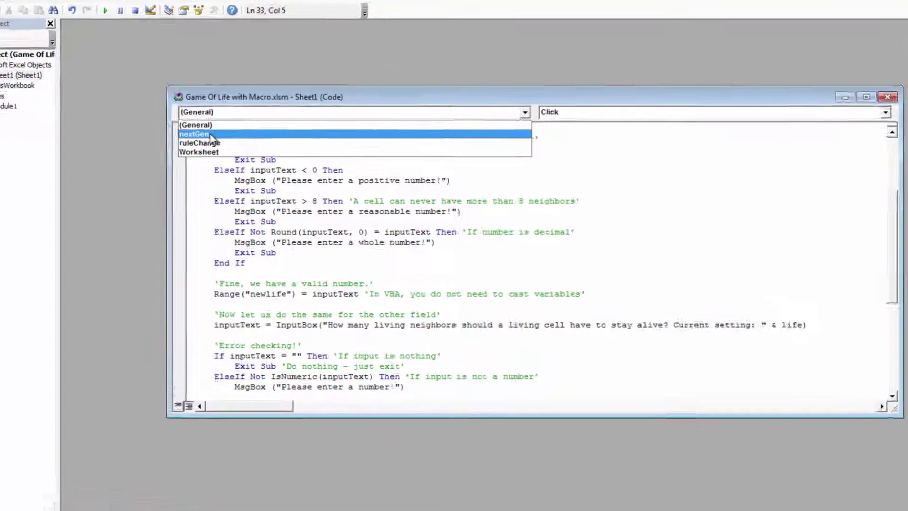
pyautogui.click(226, 143)
pyautogui.press('Return')
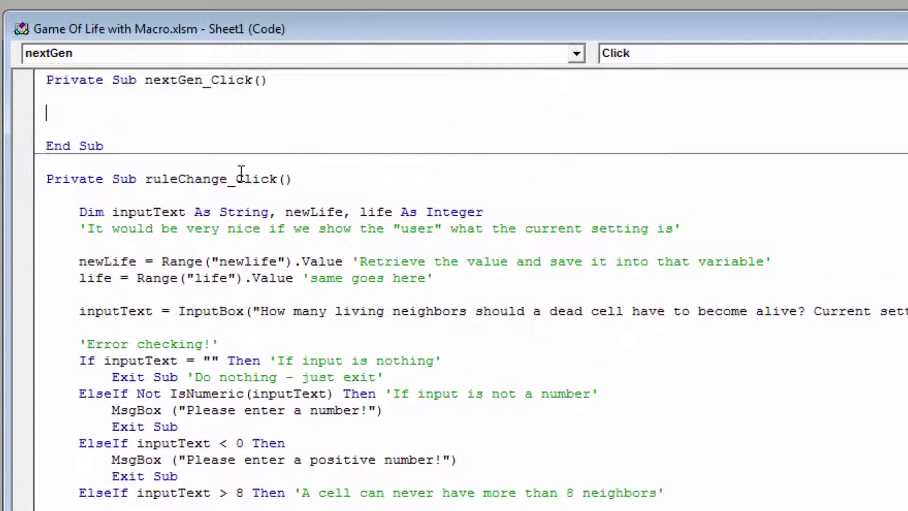
pyautogui.press('Tab')
pyautogui.write('Same in')
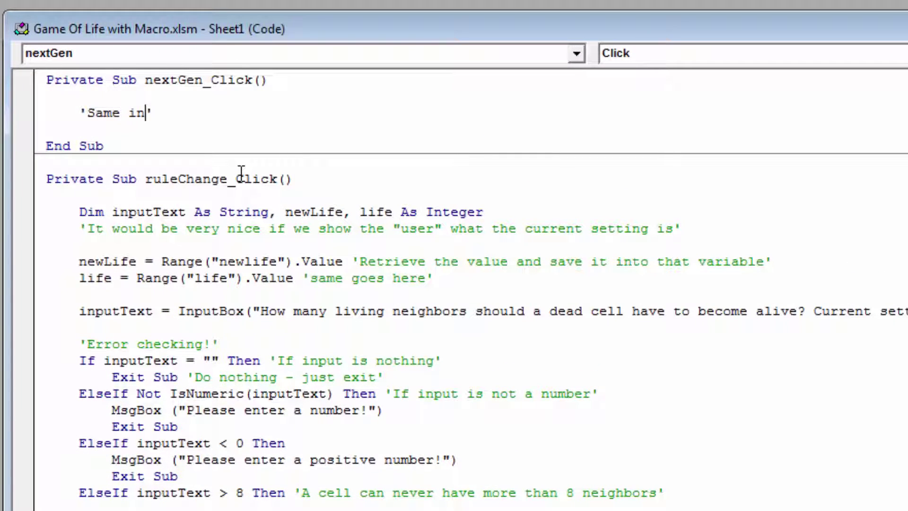
pyautogui.write('put procedure as before')
pyautogui.press('End')
pyautogui.press('Return')
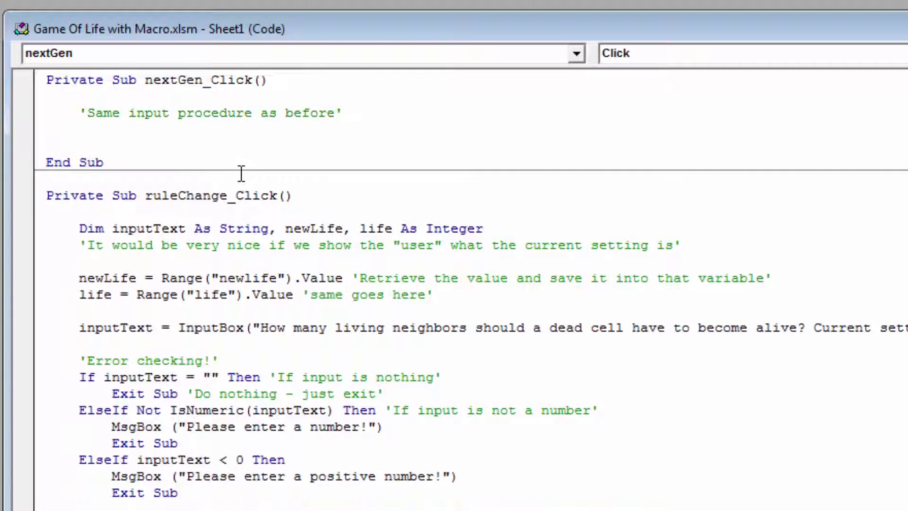
# - Copy the InputBox and error-checking lines from ruleChange_Click
pyautogui.scroll(-1, 221, 290)
pyautogui.moveTo(82, 282)
pyautogui.mouseDown()
pyautogui.moveTo(252, 397)
pyautogui.moveTo(247, 379)
pyautogui.mouseUp()
pyautogui.hotkey('ctrl', 'c')
pyautogui.scroll(2, 228, 328)
# - Paste the input code into nextGen_Click, prompting 'How many new generations shall we produce?'
pyautogui.scroll(3, 228, 328)
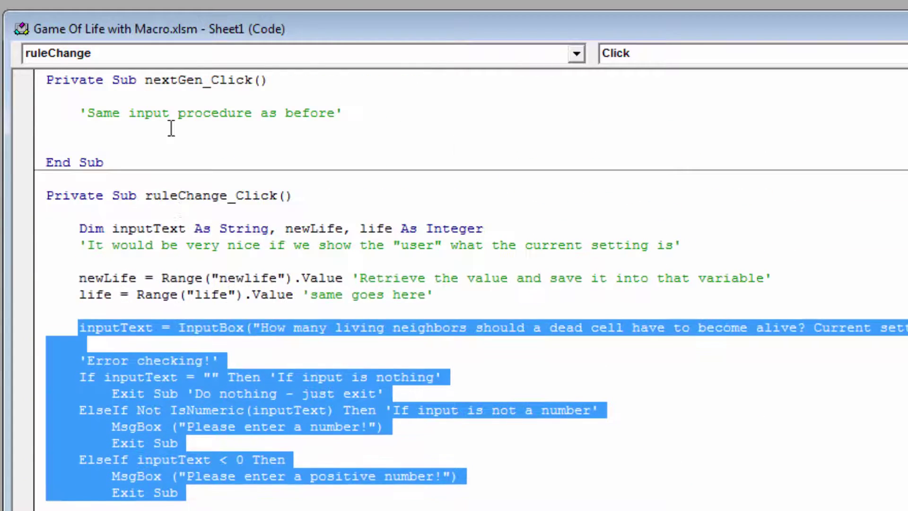
pyautogui.click(172, 128)
pyautogui.hotkey('ctrl', 'v')
pyautogui.moveTo(334, 130); pyautogui.dragTo(898, 132)
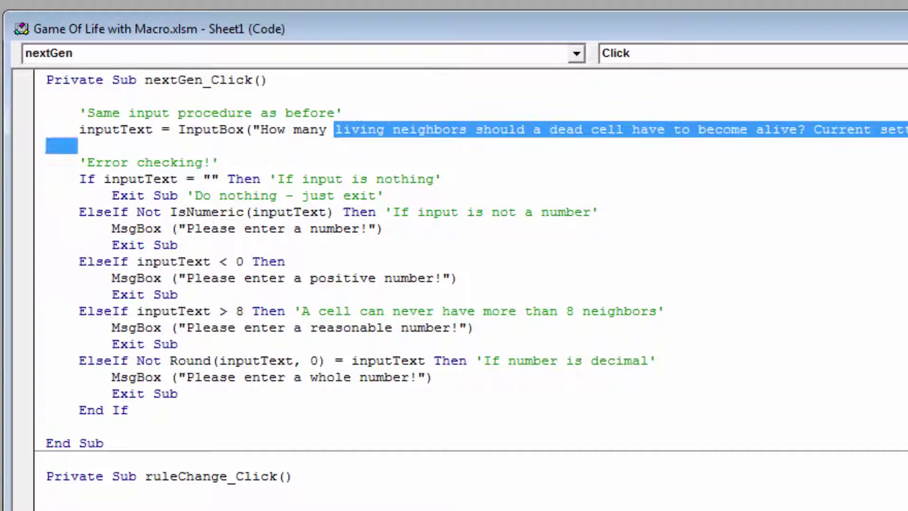
pyautogui.press('Delete')
pyautogui.write("'new genera")
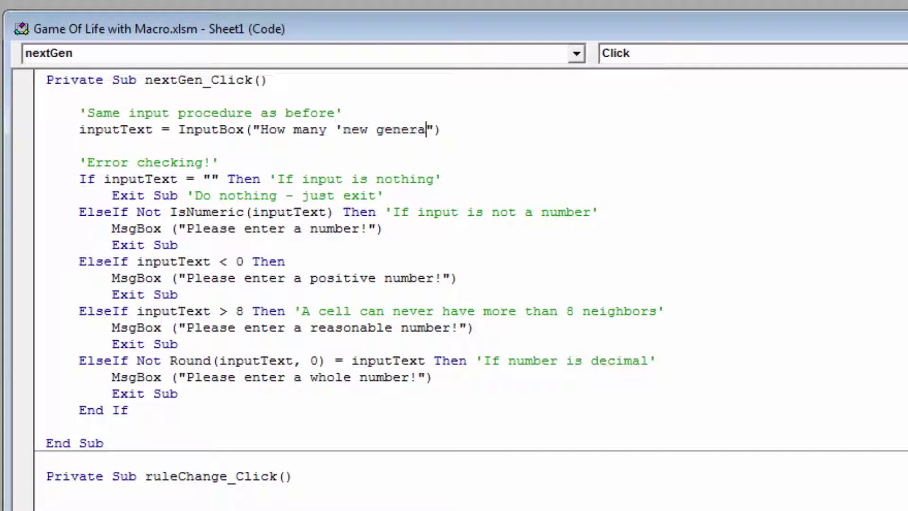
pyautogui.write("tions' shall we produce?")
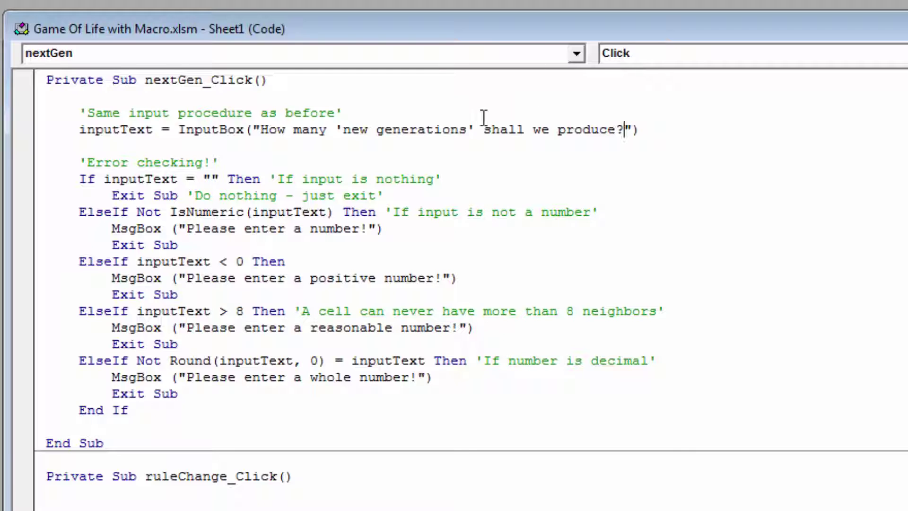
# - Raise the input limit to 1000 with the comment 'We say 1000 to prevent overflow'
pyautogui.click(243, 311)
pyautogui.press('BackSpace')
pyautogui.write('1000')
pyautogui.moveTo(325, 311); pyautogui.dragTo(685, 308)
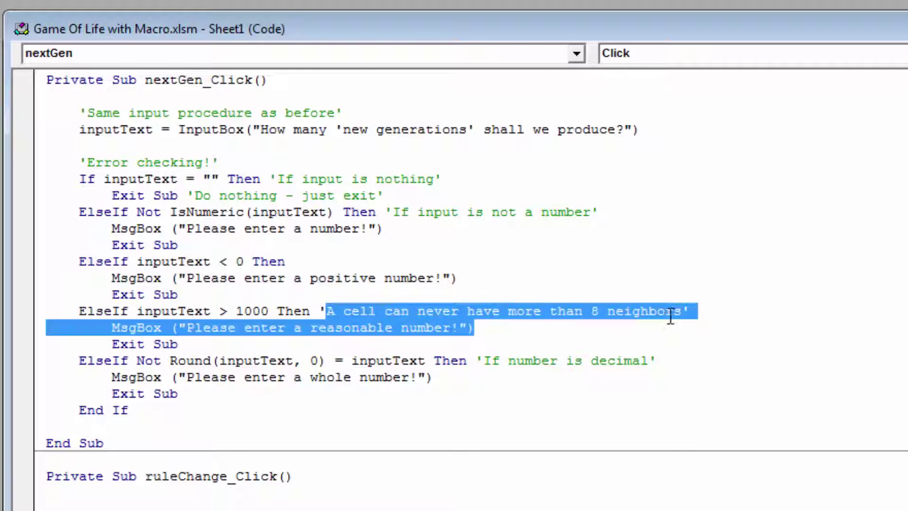
pyautogui.write('We say 1000 to prev')
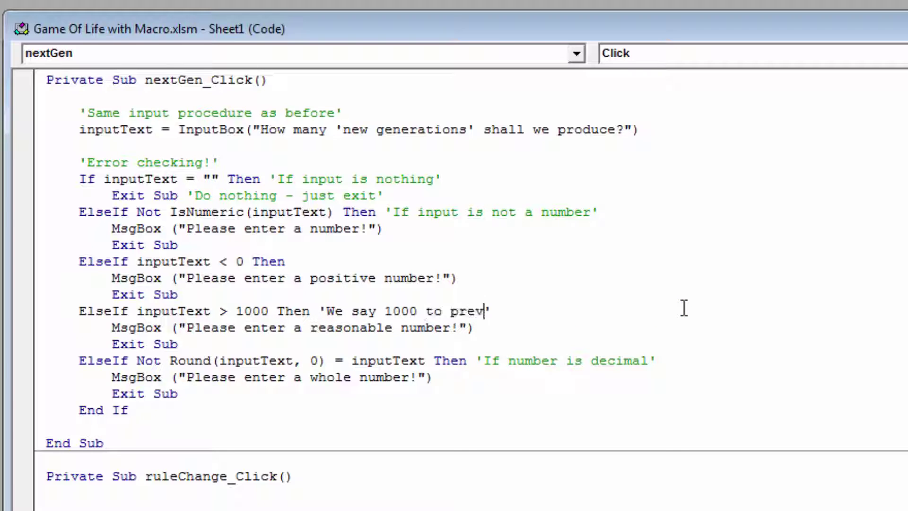
pyautogui.write('ent overflow')
# - Declare 'Dim inputText As String, generations As Integer' under the Sub line
pyautogui.click(639, 278)
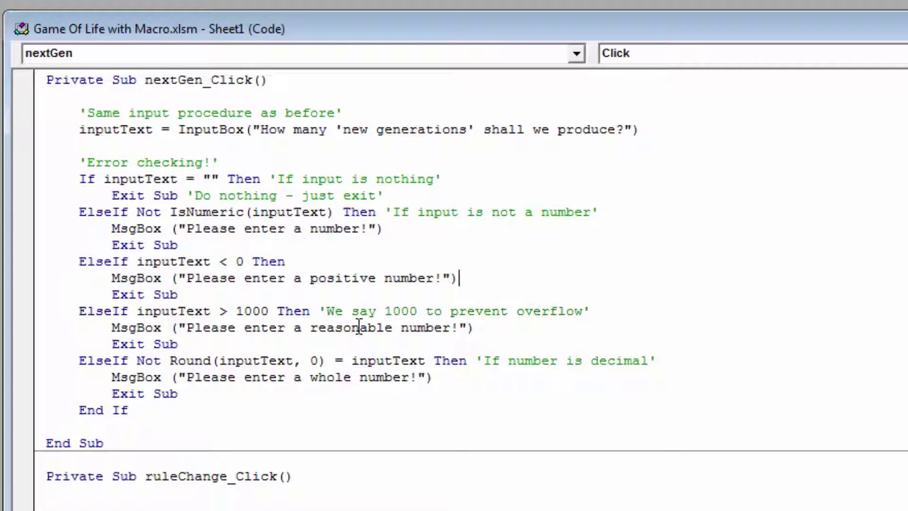
pyautogui.click(281, 85)
pyautogui.press('Return')
pyautogui.press('Return')
pyautogui.write('im inp')
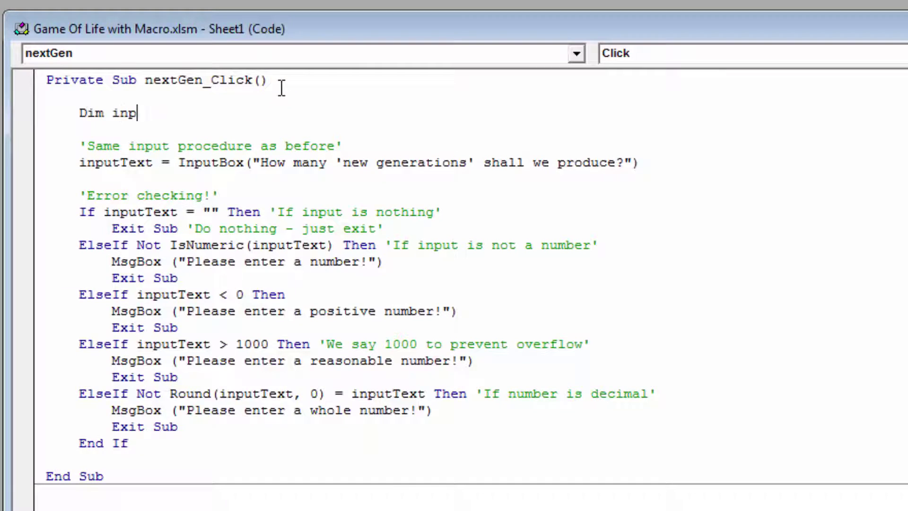
pyautogui.write('utText As String')
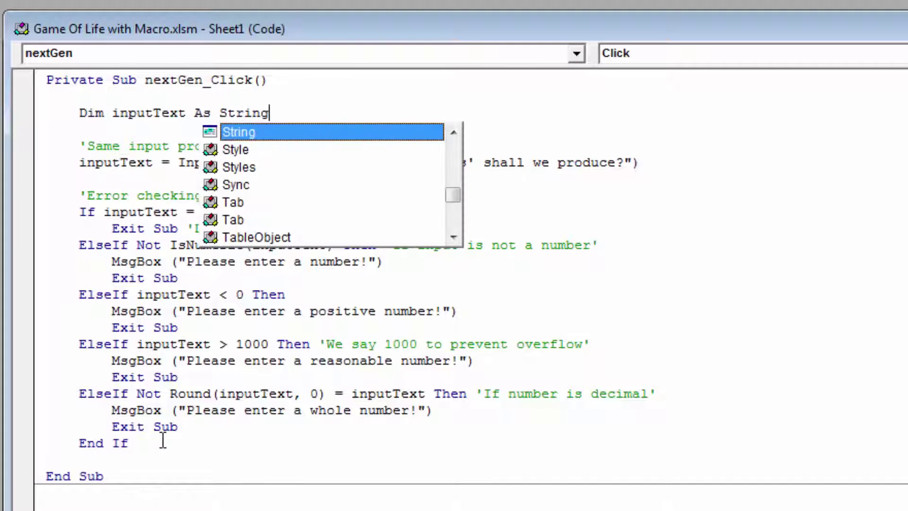
pyautogui.click(163, 440)
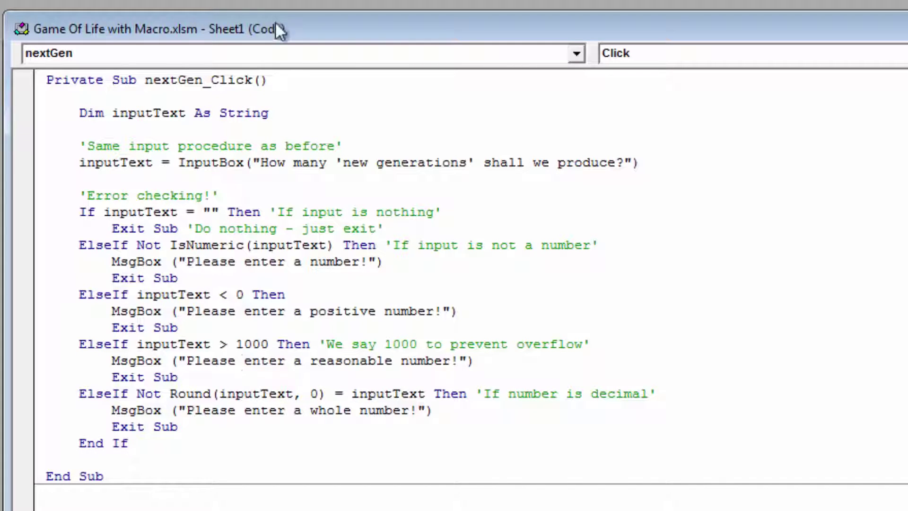
pyautogui.moveTo(291, 115); pyautogui.dragTo(291, 99)
pyautogui.click(331, 113)
pyautogui.write(',')
pyautogui.write(' generations As Integer')
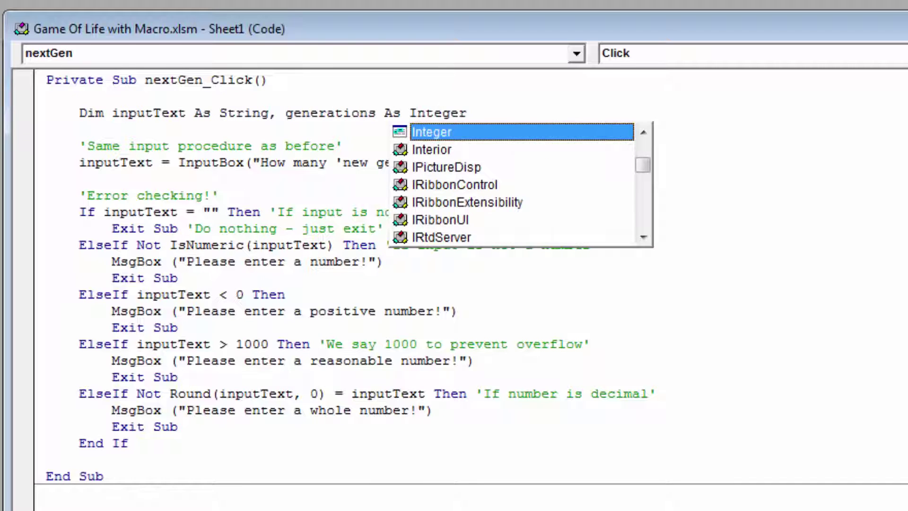
pyautogui.press('Return')
# - After End If, comment 'If every check is positive, we can go on and assign the number to an integer'
pyautogui.click(334, 440)
pyautogui.scroll(-2, 478, 336)
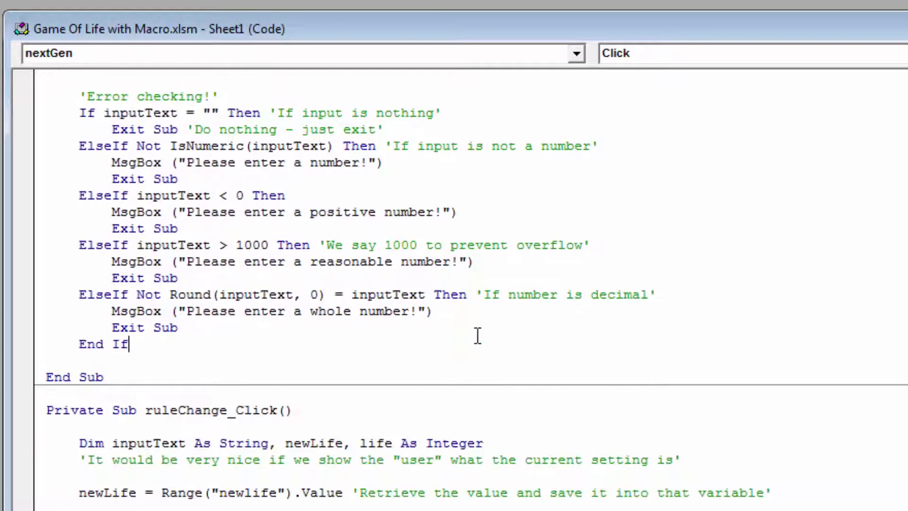
pyautogui.press('Return')
pyautogui.press('Return')
pyautogui.write('If every che')
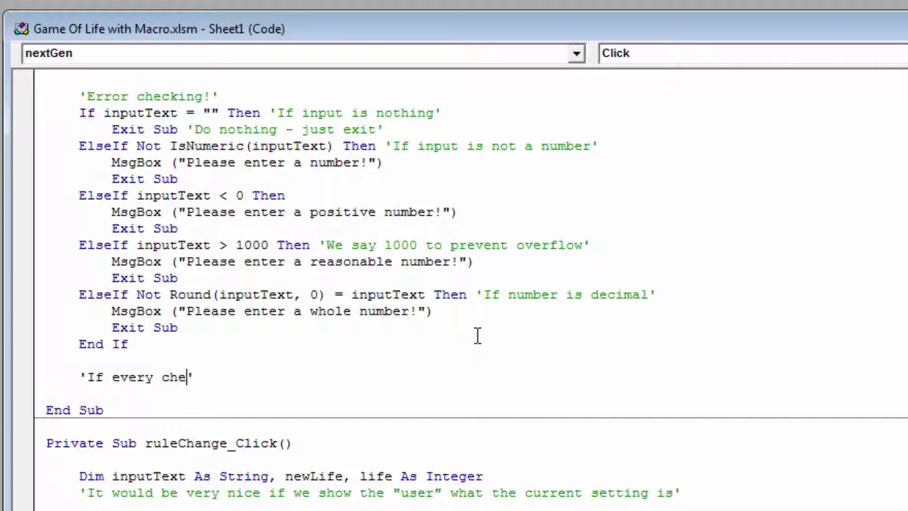
pyautogui.write('ck is posi')
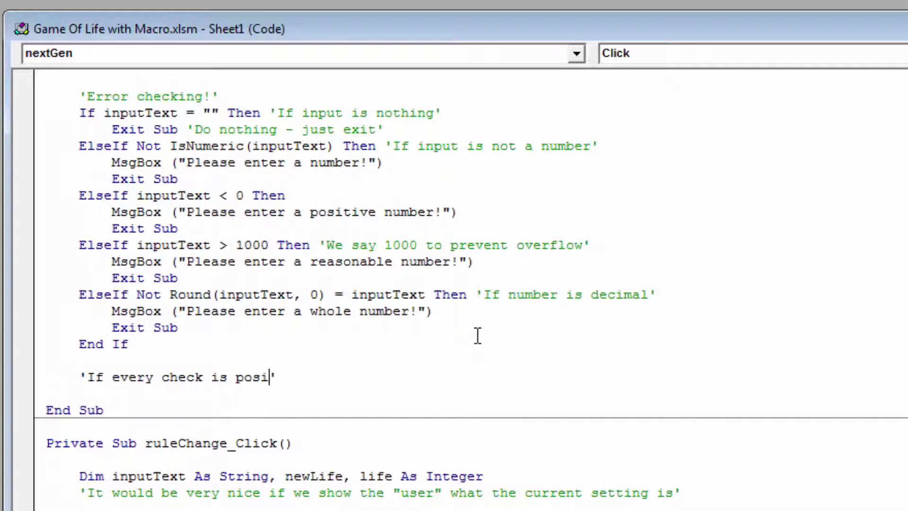
pyautogui.write('tive, we can ')
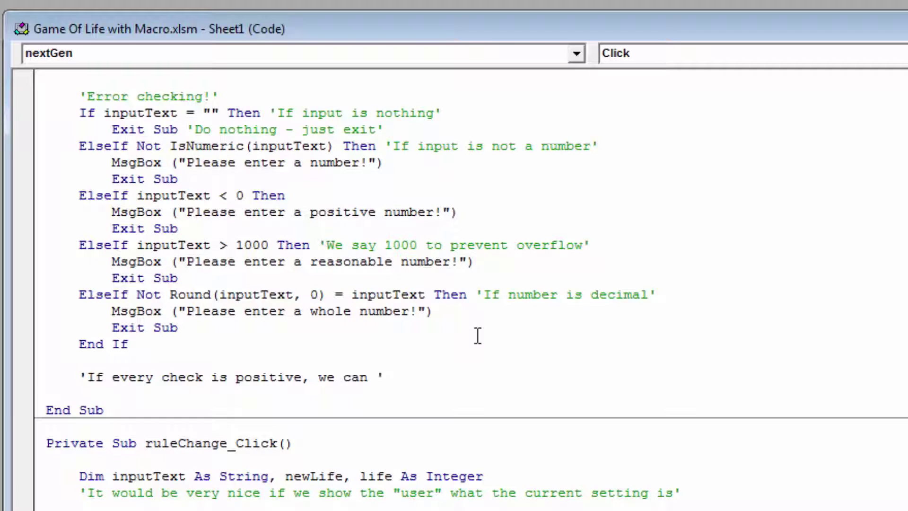
pyautogui.write('go on and assign the nu')
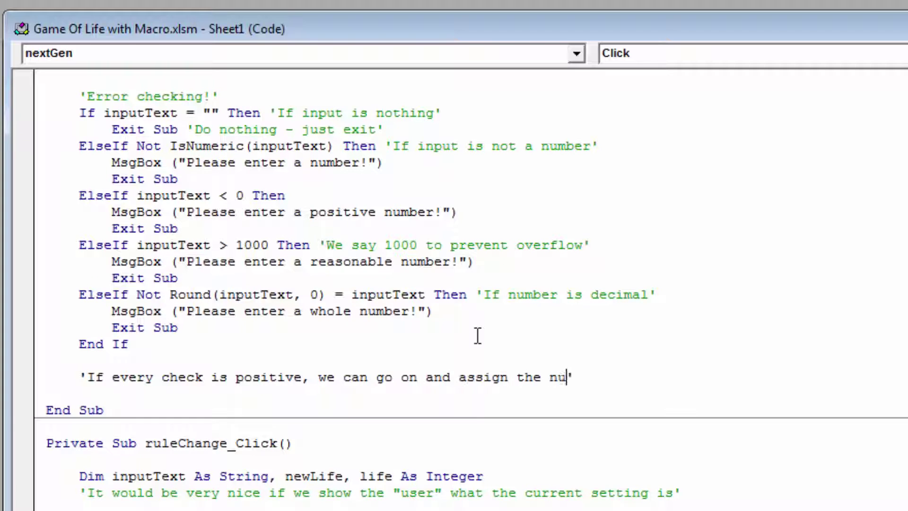
pyautogui.write('mber to an integer')
# - Add the line 'generations = inputText' below the integer-assignment comment
pyautogui.press('Return')
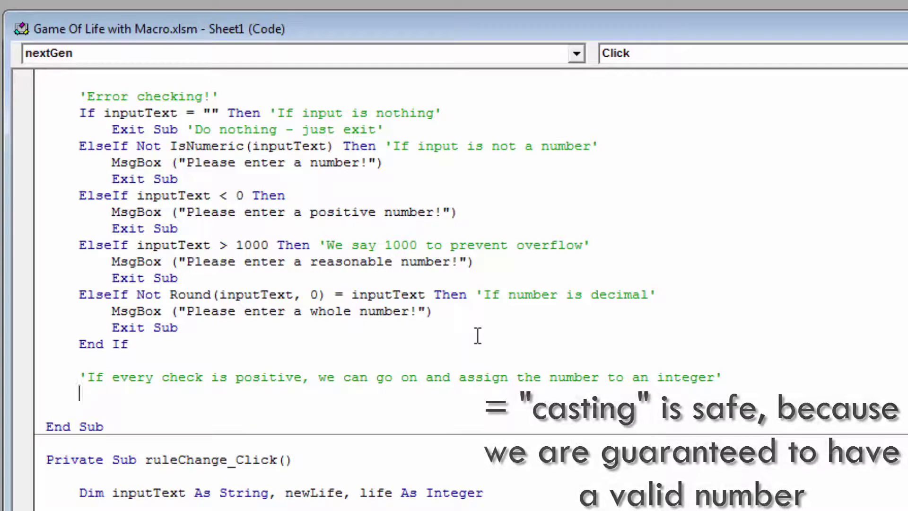
pyautogui.write('generations = input')
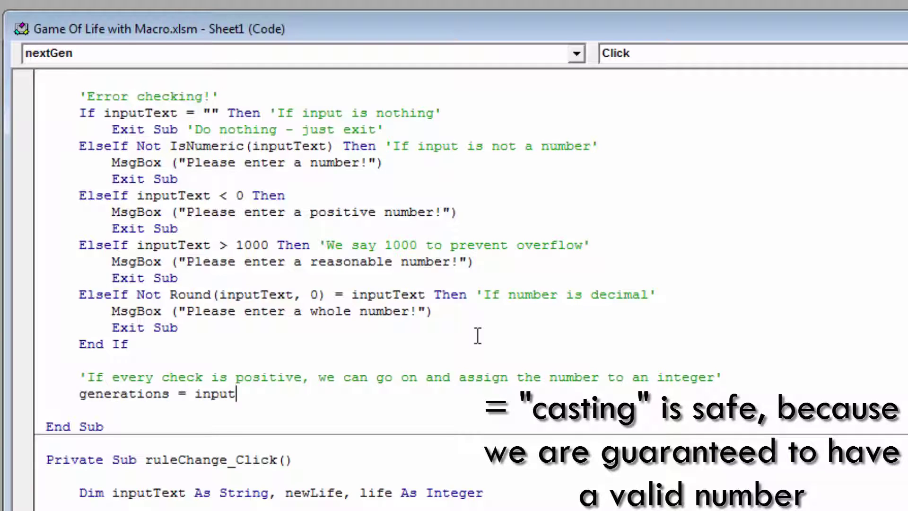
pyautogui.write('Text')
pyautogui.scroll(1, 383, 331)
pyautogui.scroll(1, 392, 321)
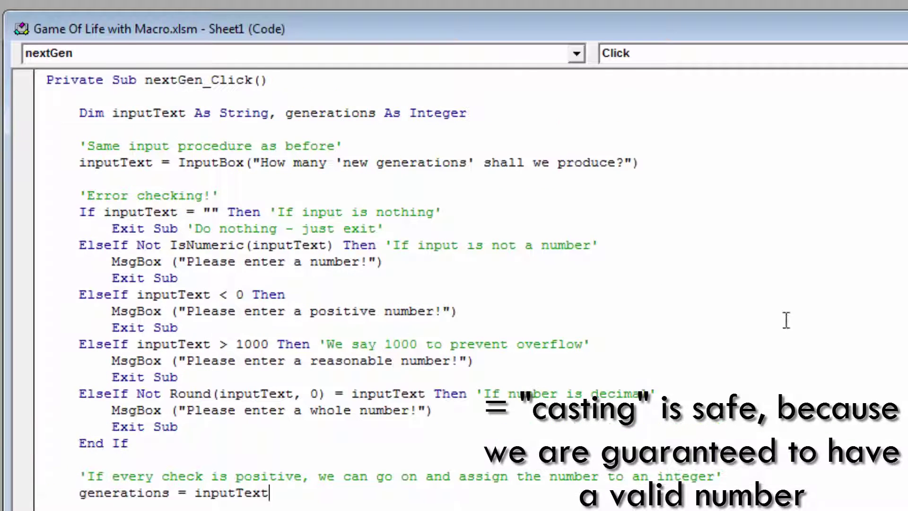
pyautogui.moveTo(466, 114); pyautogui.dragTo(77, 113)
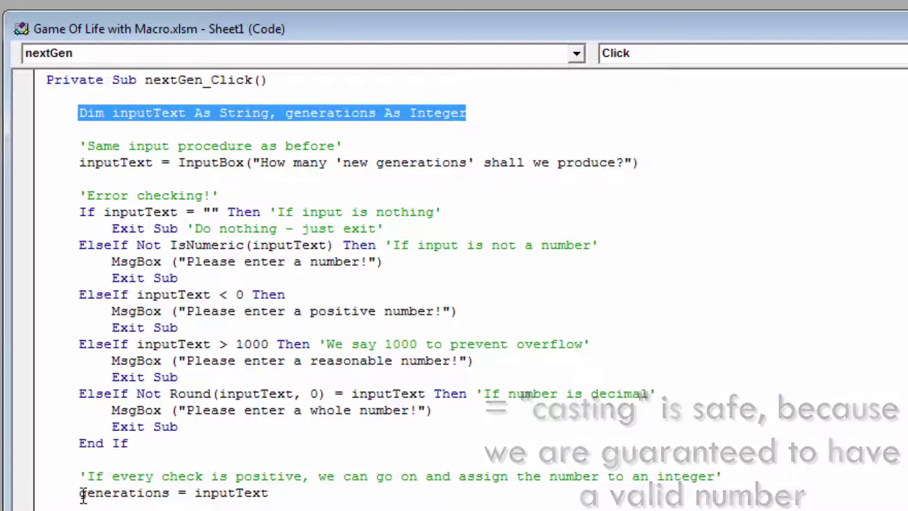
pyautogui.click(284, 493)
# - Add an empty 'Do While generations > 0' … 'Loop' block below the assignment
pyautogui.press('Return')
pyautogui.scroll(-2, 365, 426)
pyautogui.press('Return')
pyautogui.write('Do Wh')
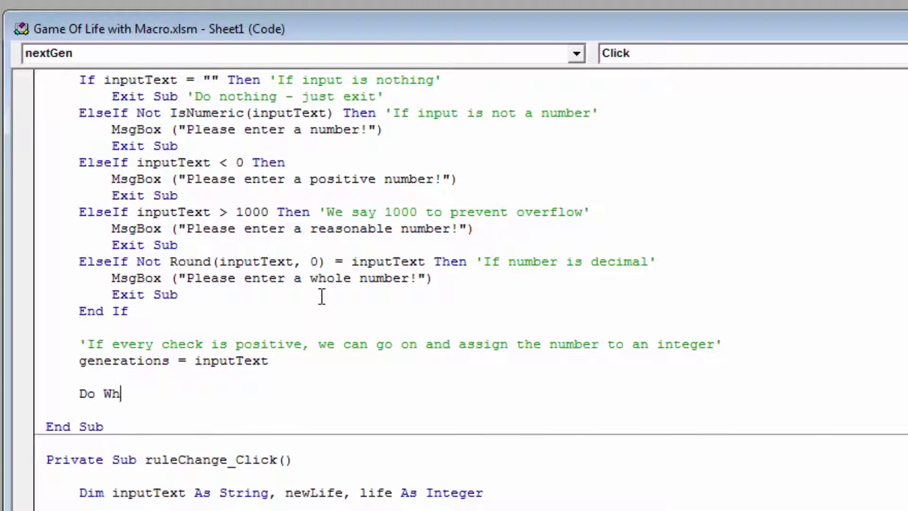
pyautogui.write('ile generations > 0')
pyautogui.press('Return')
pyautogui.press('Return')
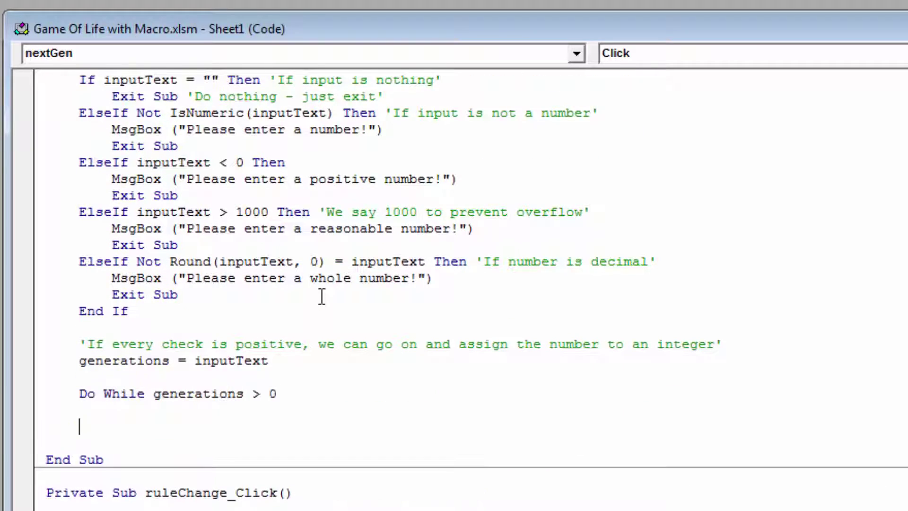
pyautogui.write('Loop')
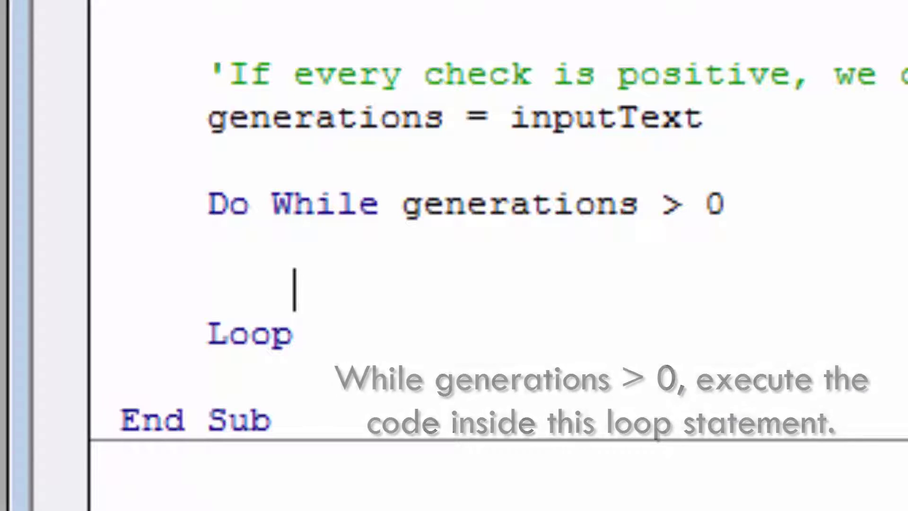
# - Add 'generations = generations - 1' in the loop with a 'Do not forget this!' run-forever warning comment
pyautogui.write('generations = ')
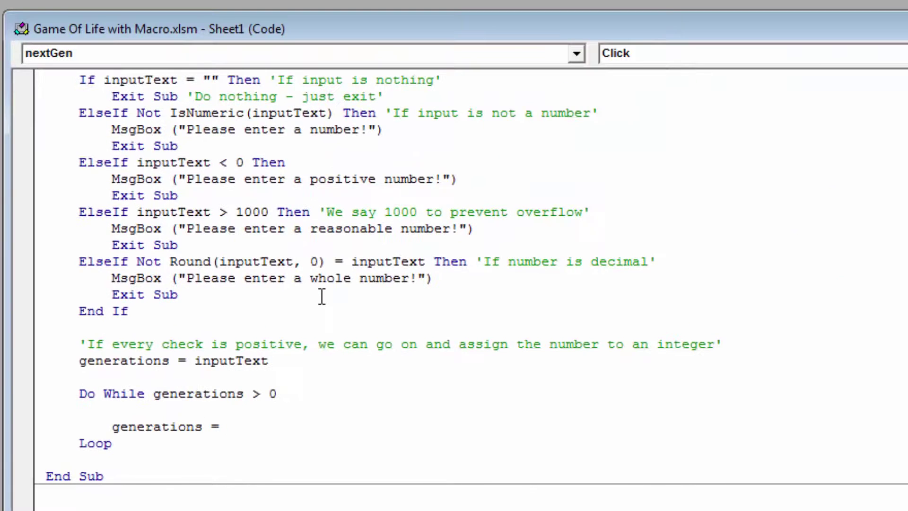
pyautogui.write("generations - 1 'Don")
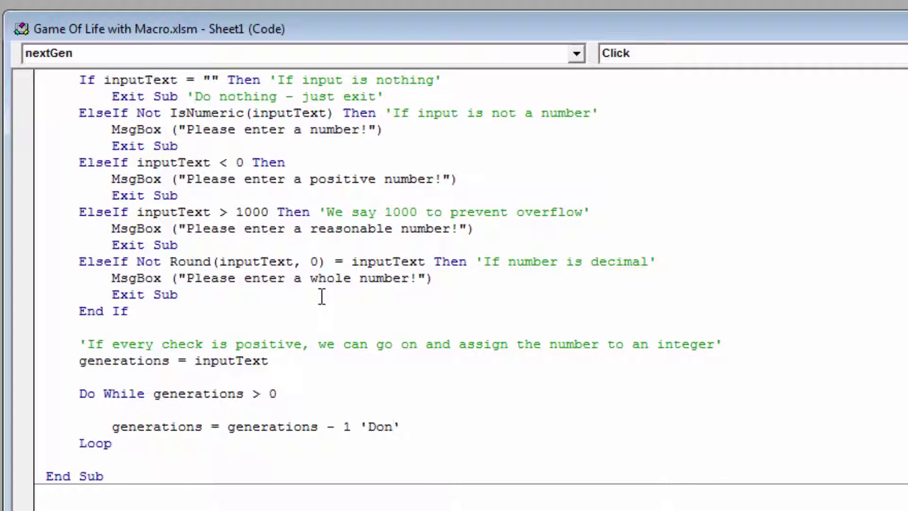
pyautogui.press('BackSpace')
pyautogui.write('not forget ')
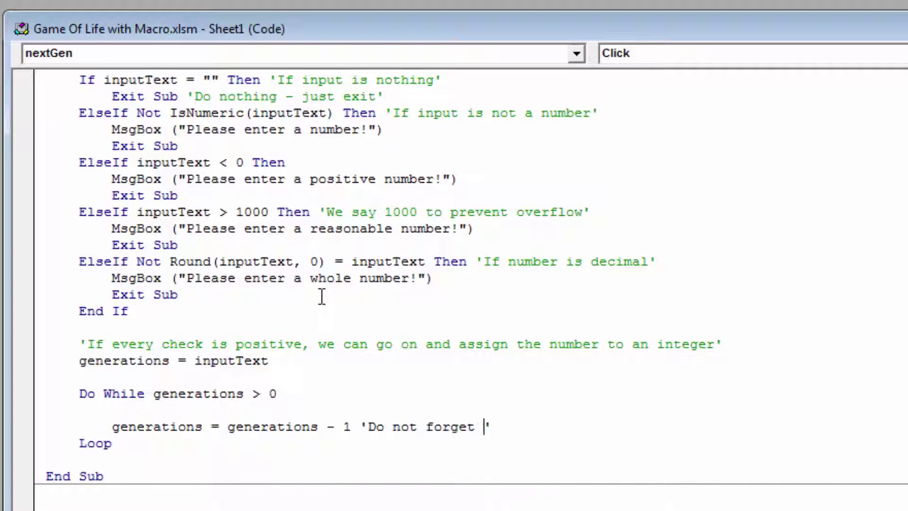
pyautogui.write('this!Ot')
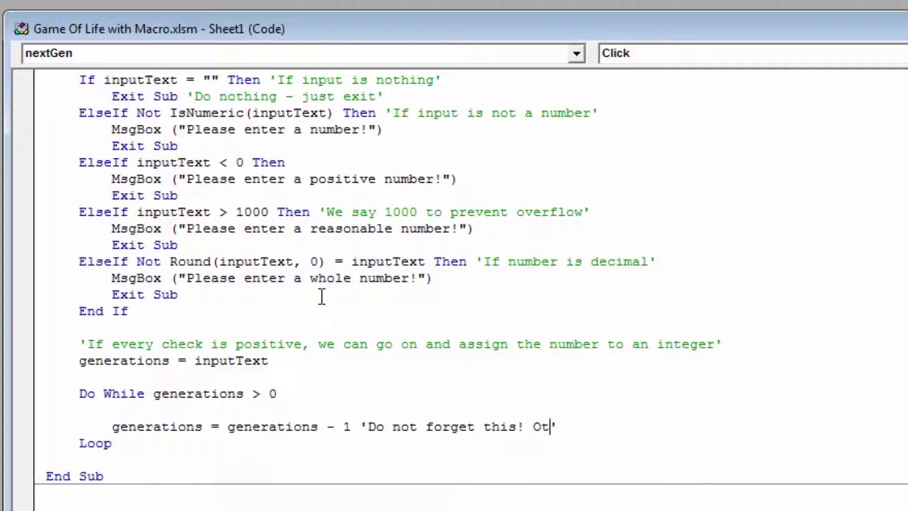
pyautogui.write('herwise your loop will runf orev')
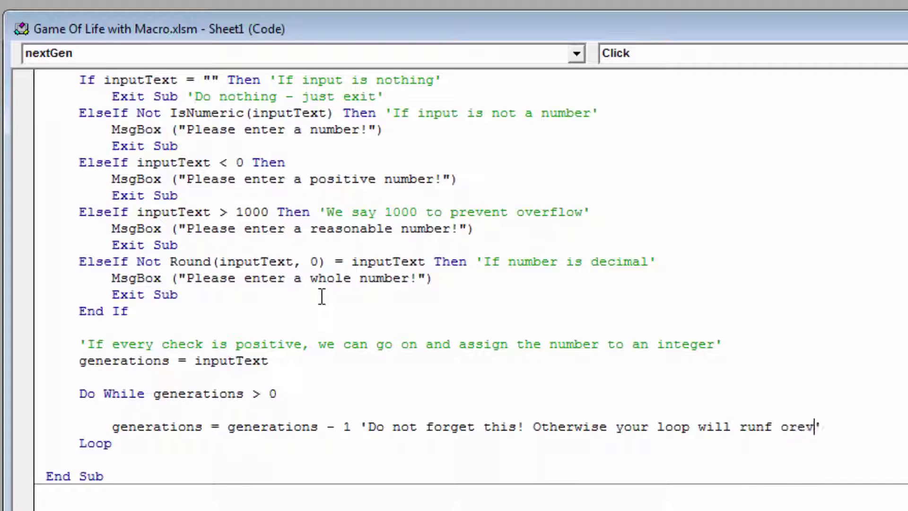
pyautogui.press('BackSpace')
pyautogui.press('BackSpace')
pyautogui.press('BackSpace')
pyautogui.write('forever!')
pyautogui.press('Up')
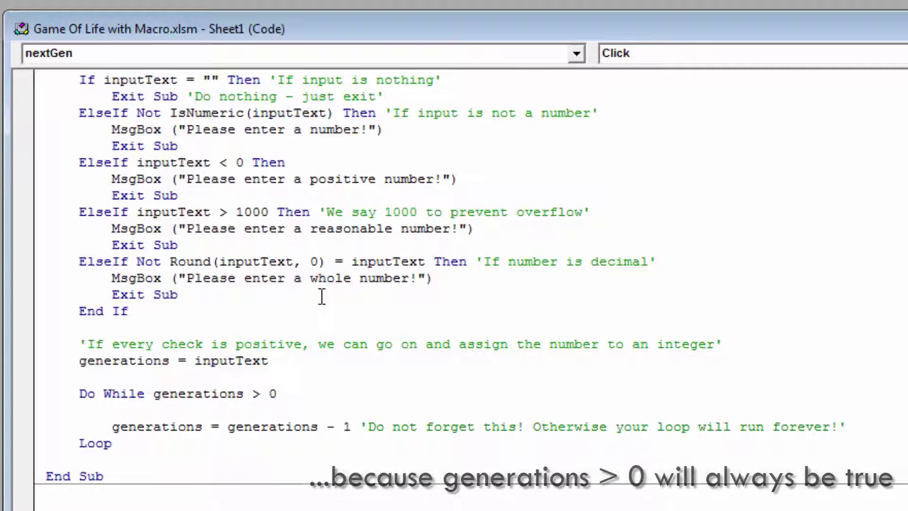
pyautogui.press('Return')
pyautogui.press('Return')
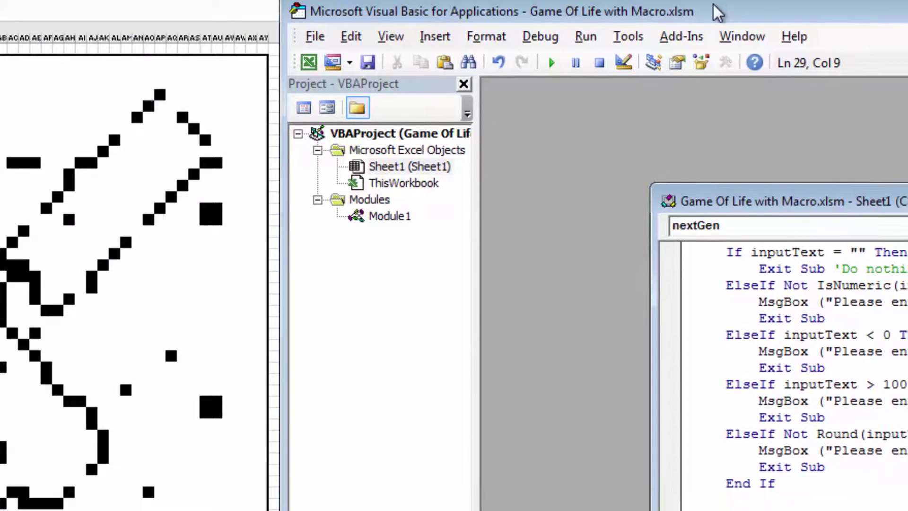
# - Begin the loop body with Range("BA2:CX51").Select to select the successor field
pyautogui.moveTo(746, 28); pyautogui.dragTo(907, 64)
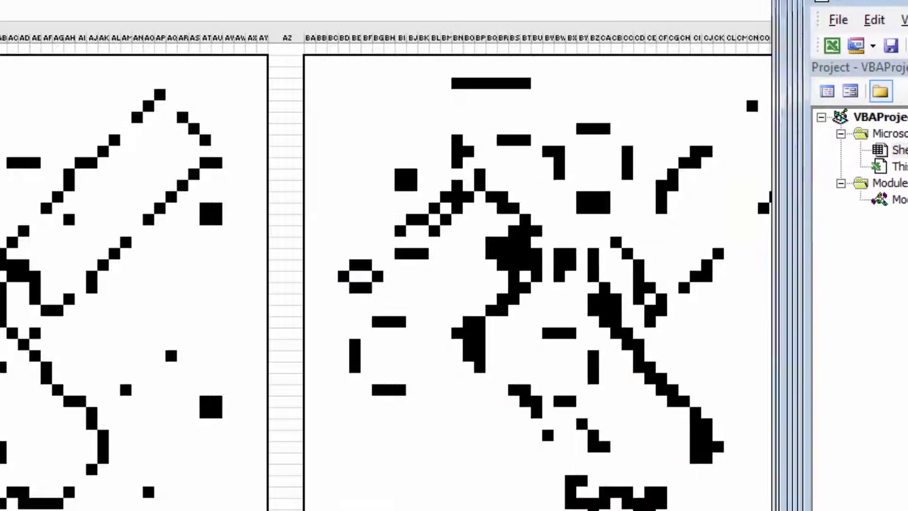
pyautogui.write('R')
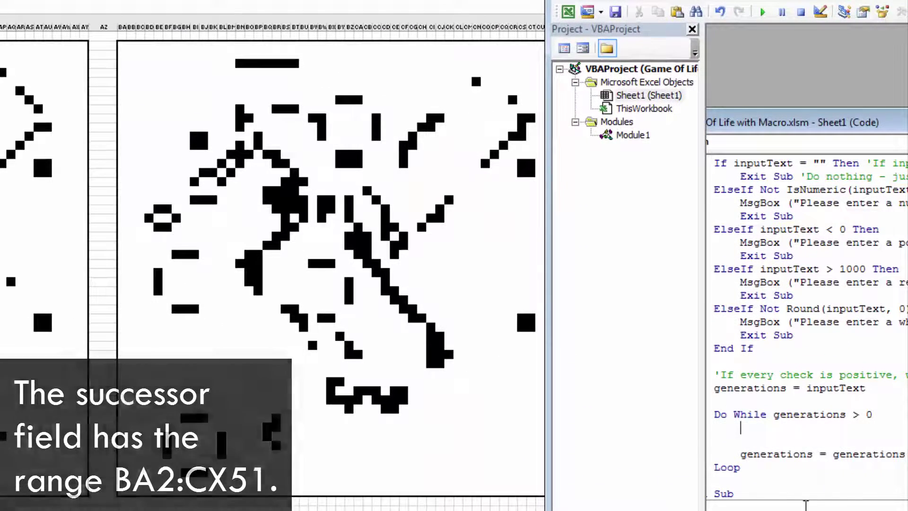
pyautogui.write('ange("BA2:')
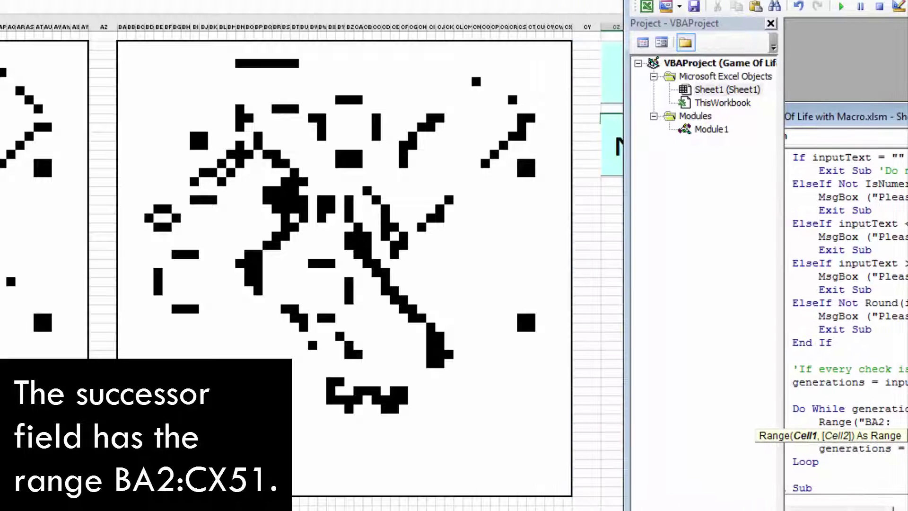
pyautogui.write('CX51')
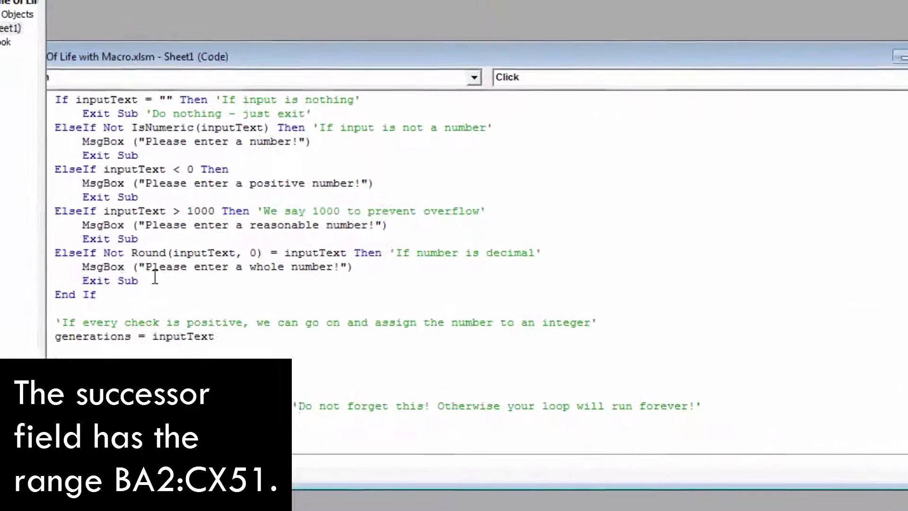
pyautogui.write('").Select')
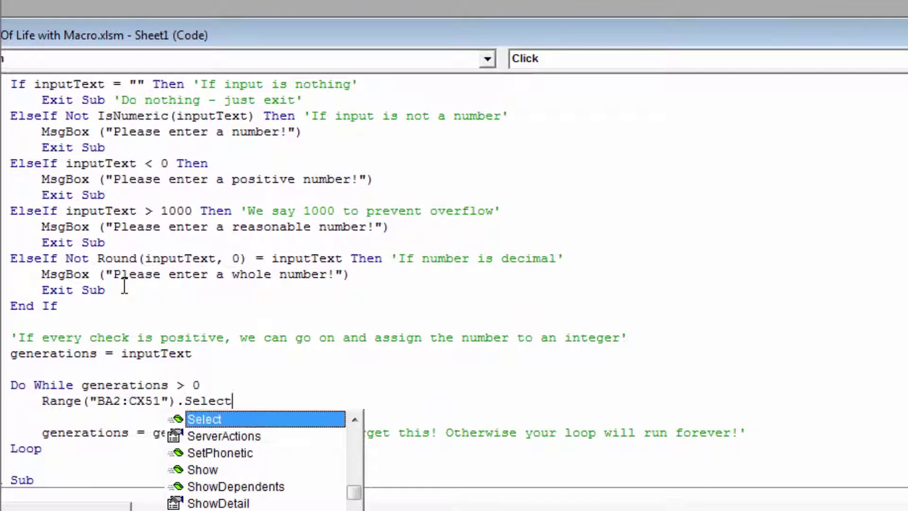
pyautogui.press('Escape')
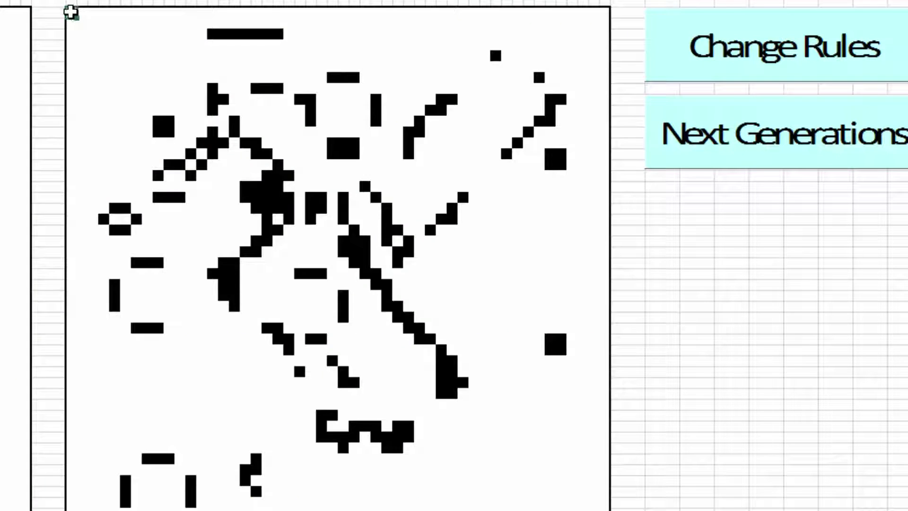
# - Add Selection.Copy and Range("B2").Select lines to the loop
pyautogui.moveTo(71, 14); pyautogui.dragTo(608, 508)
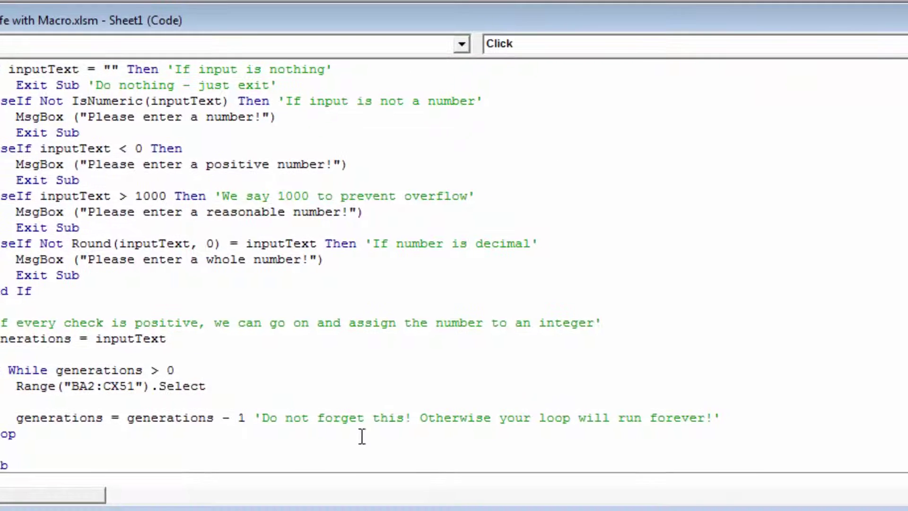
pyautogui.press('Return')
pyautogui.write('Selection.Copy')
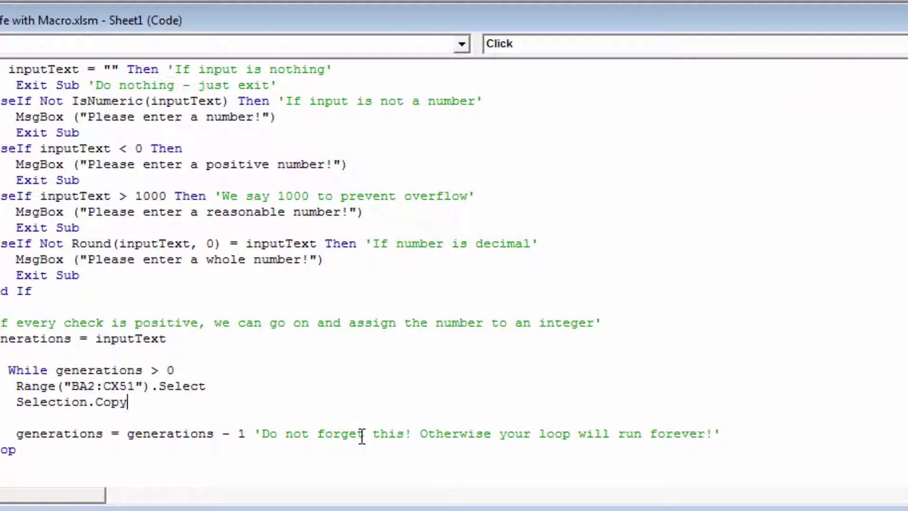
pyautogui.press('Return')
pyautogui.write('Range')
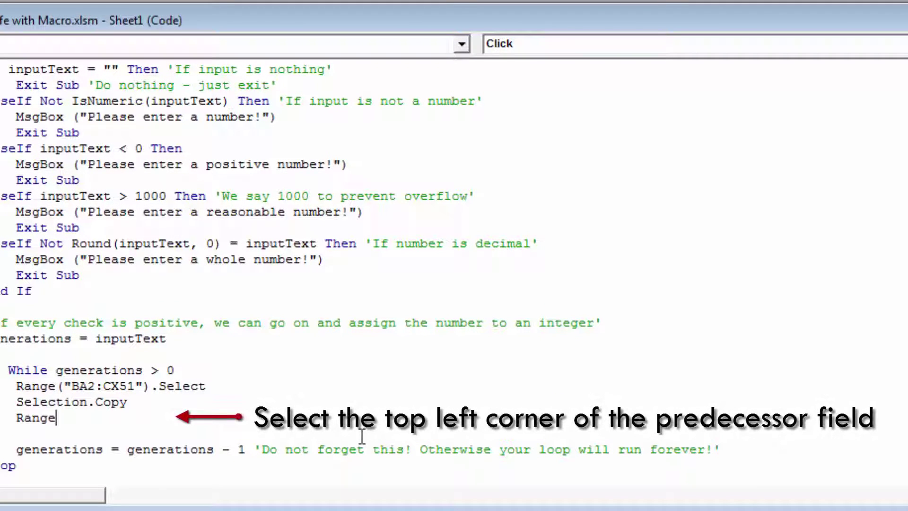
pyautogui.write('("B2").Se')
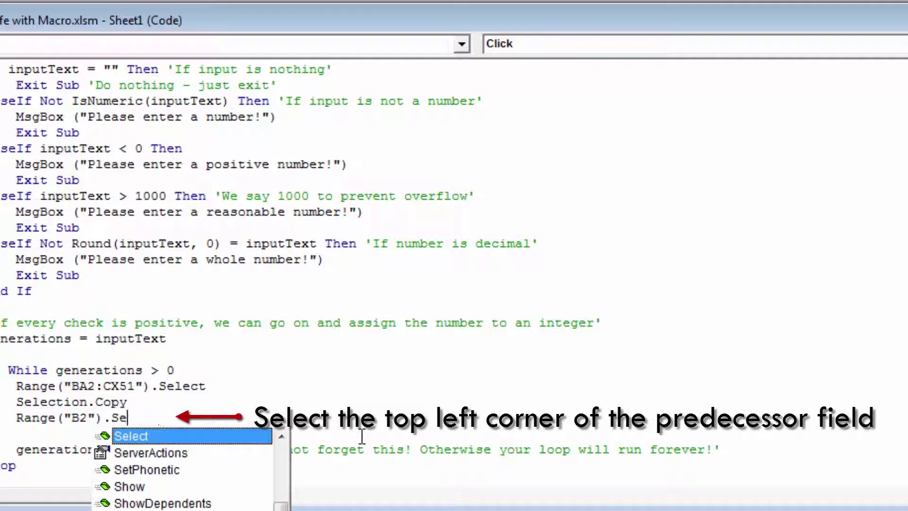
pyautogui.write('lect')
pyautogui.press('Return')
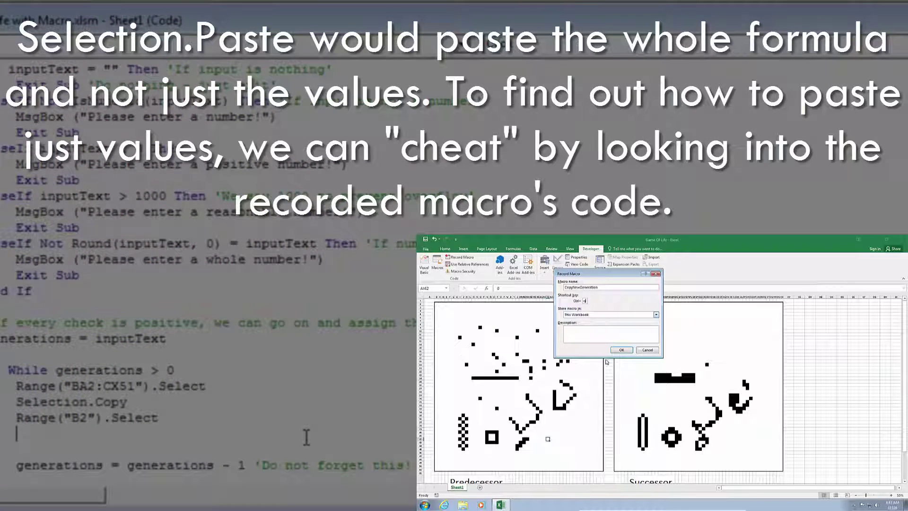
# - Bring Module1's Selection.PasteSpecial Paste:=xlPasteValues statement into the loop in place of the half-typed 'Pas'
pyautogui.click(623, 350)
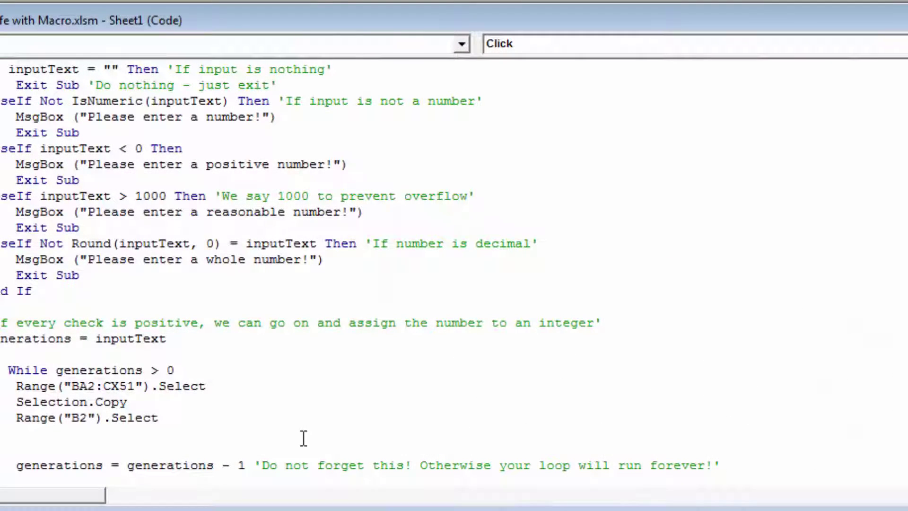
pyautogui.write('Paste?')
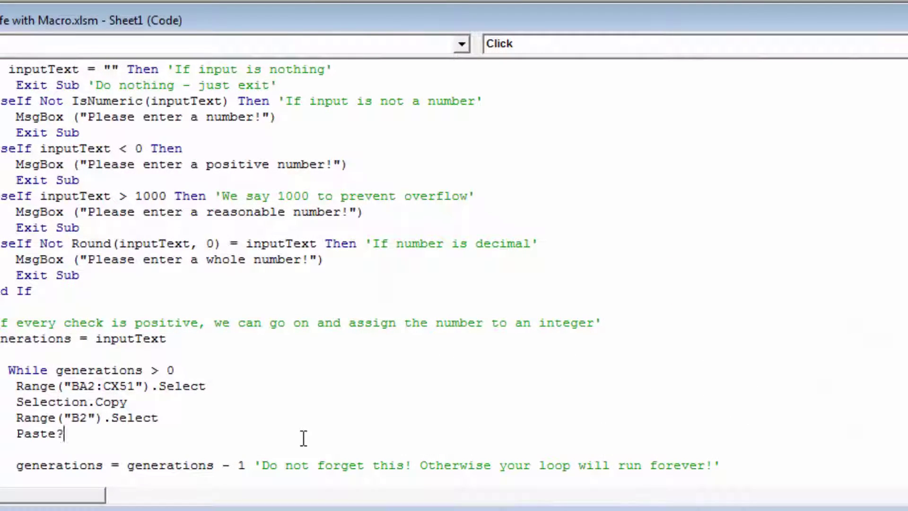
pyautogui.hotkey('shift', 'Home')
pyautogui.press('BackSpace')
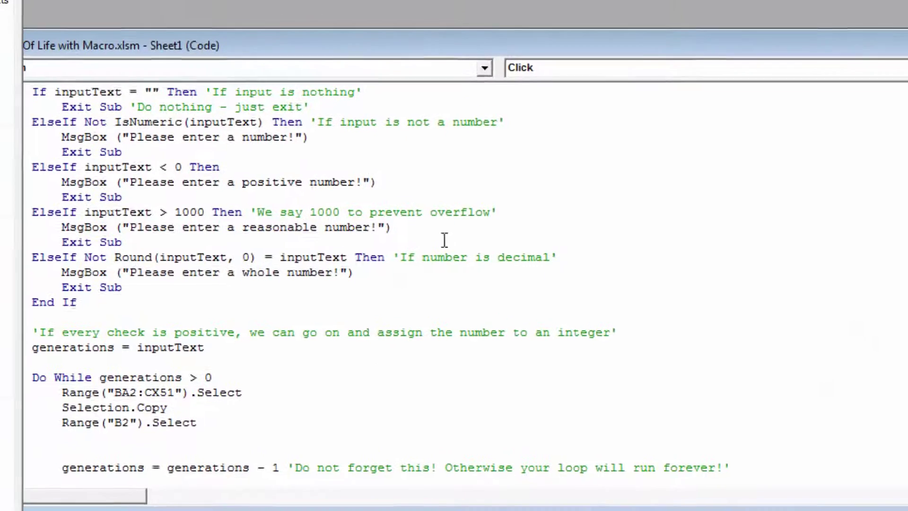
pyautogui.doubleClick(81, 128)
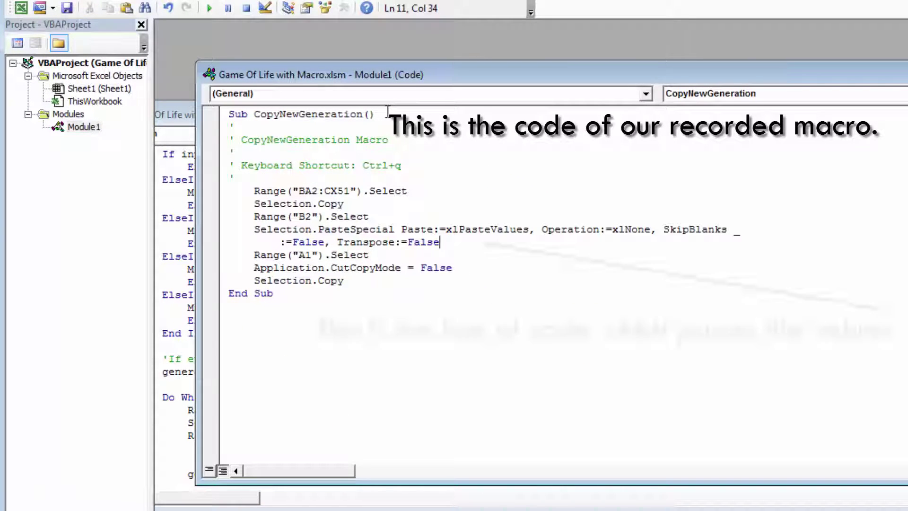
pyautogui.moveTo(250, 229); pyautogui.dragTo(440, 242)
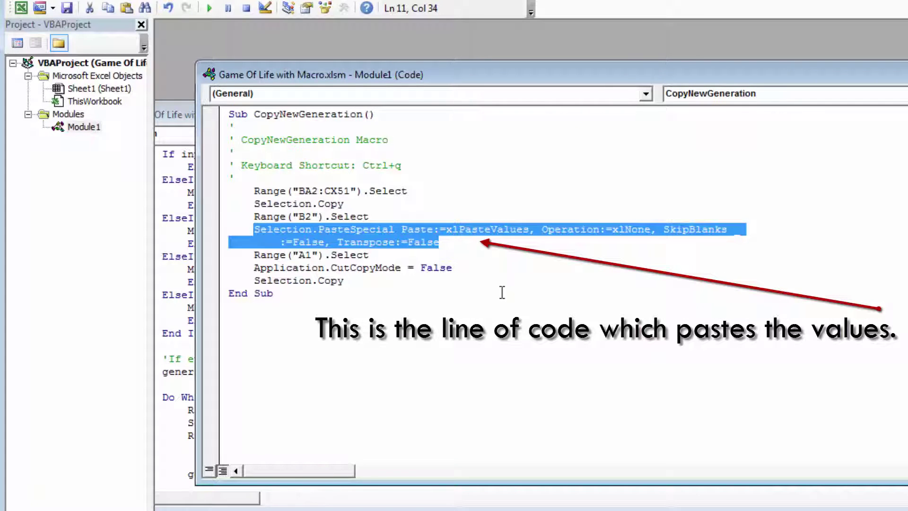
pyautogui.rightClick(417, 242)
pyautogui.click(432, 267)
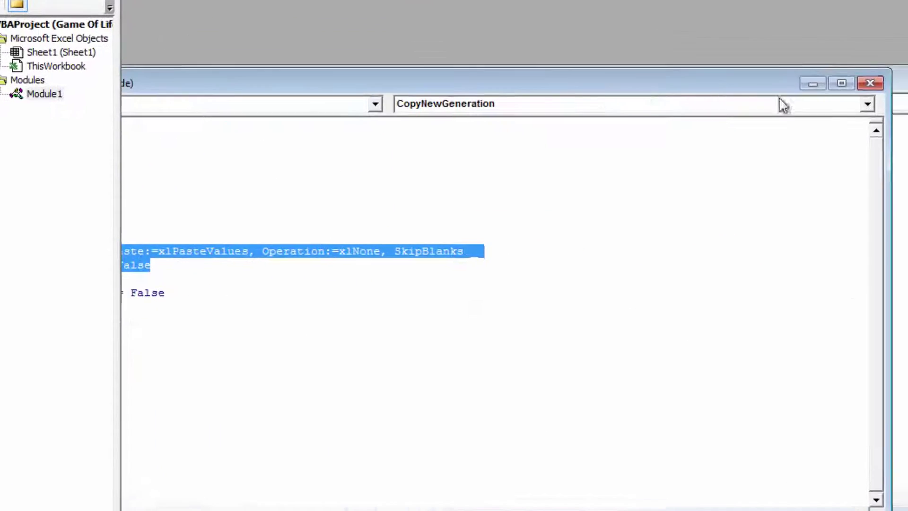
pyautogui.rightClick(164, 459)
# - Comment the PasteSpecial line 'This only pastes the values and not the whole formula' and comment Range("A1").Select 'This is to remove that grey overlay of the selection'
pyautogui.click(211, 146)
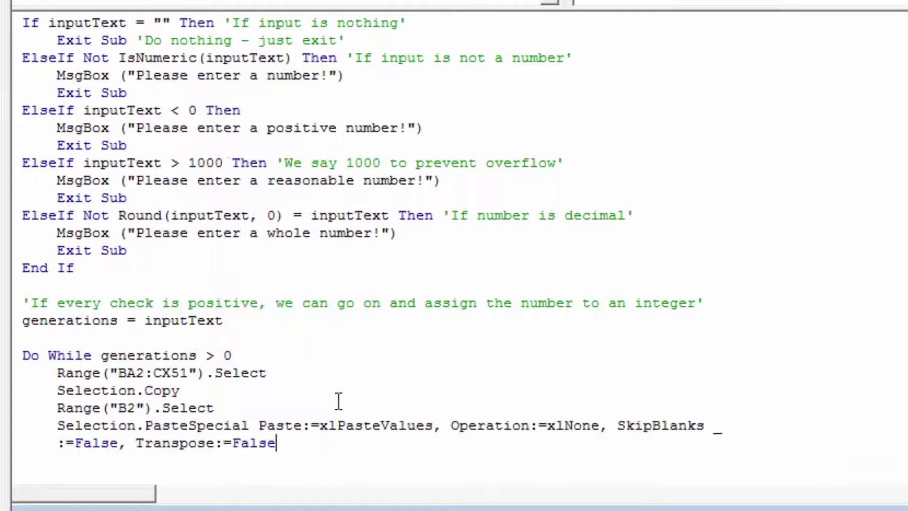
pyautogui.write('This only pa')
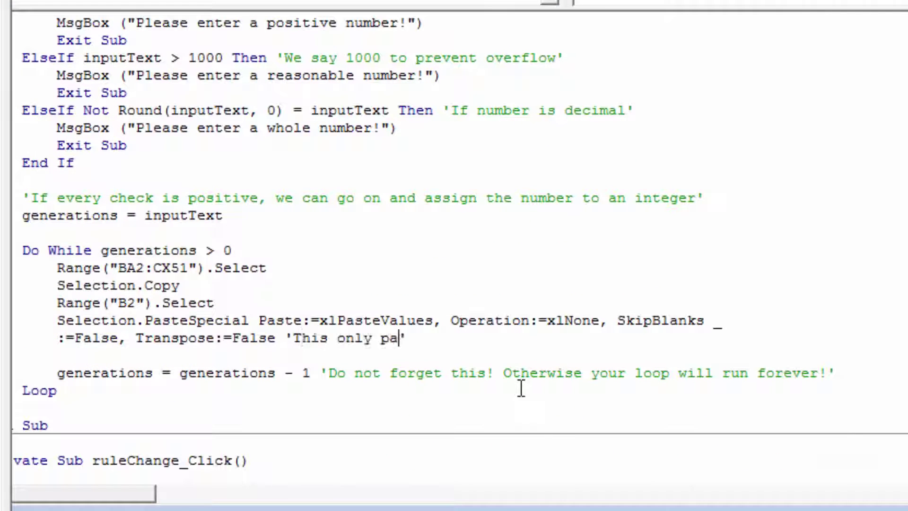
pyautogui.write('stes the values')
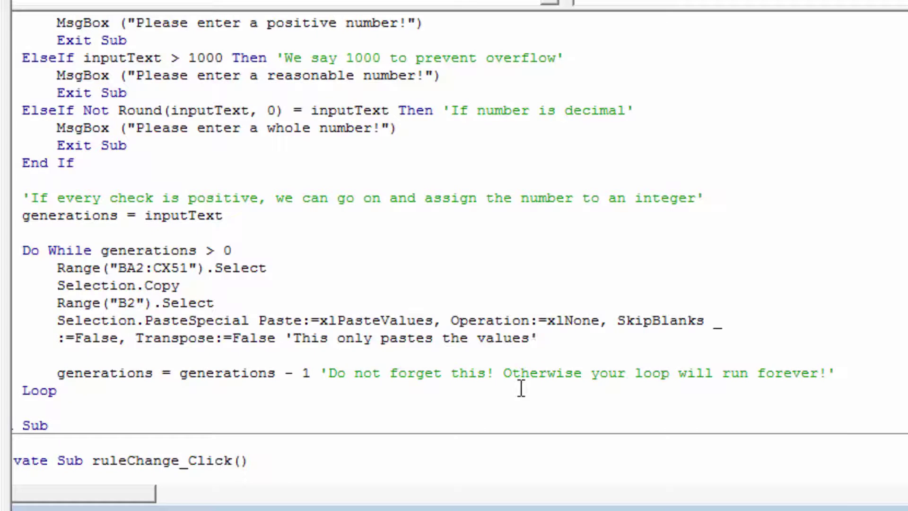
pyautogui.write(' and not the whole f')
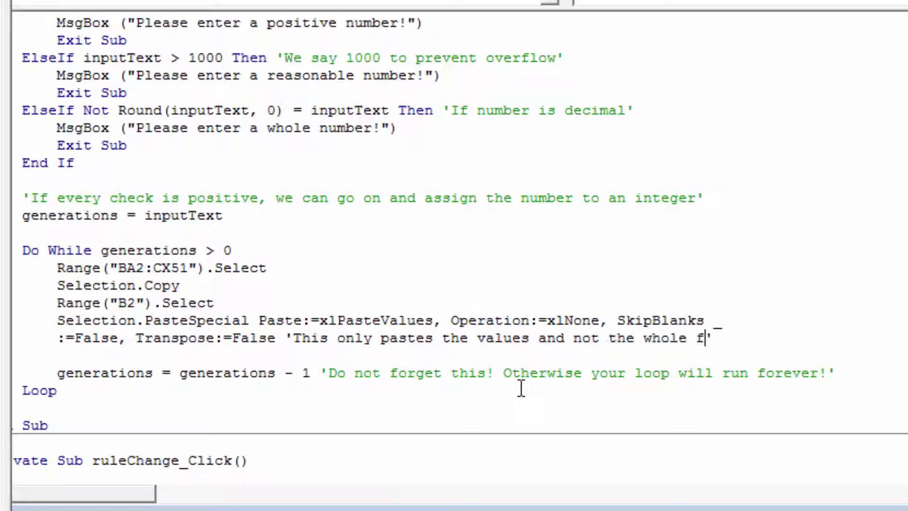
pyautogui.write('ormula')
pyautogui.press('Return')
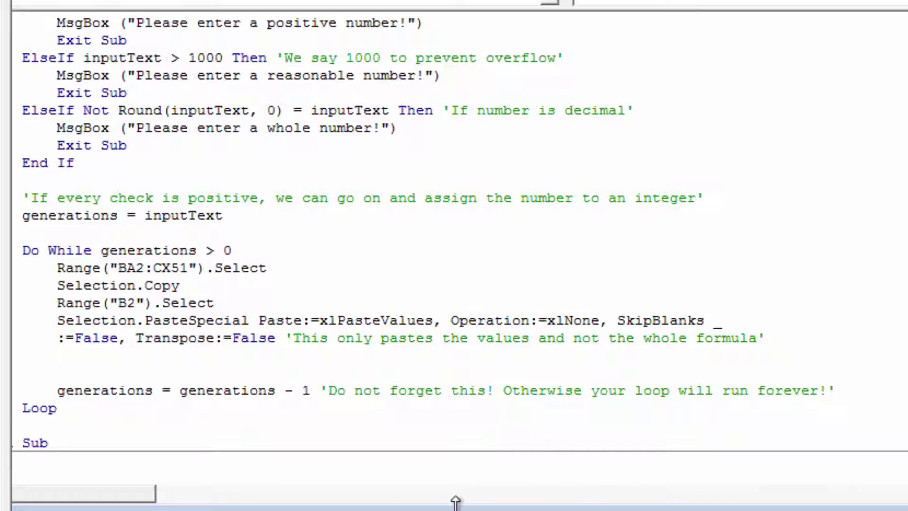
pyautogui.scroll(-1, 336, 368)
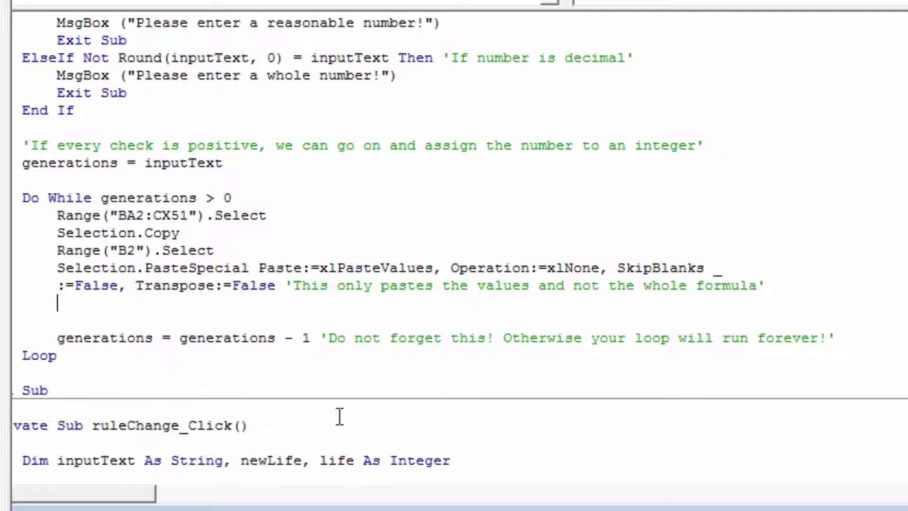
pyautogui.write('Range("A1')
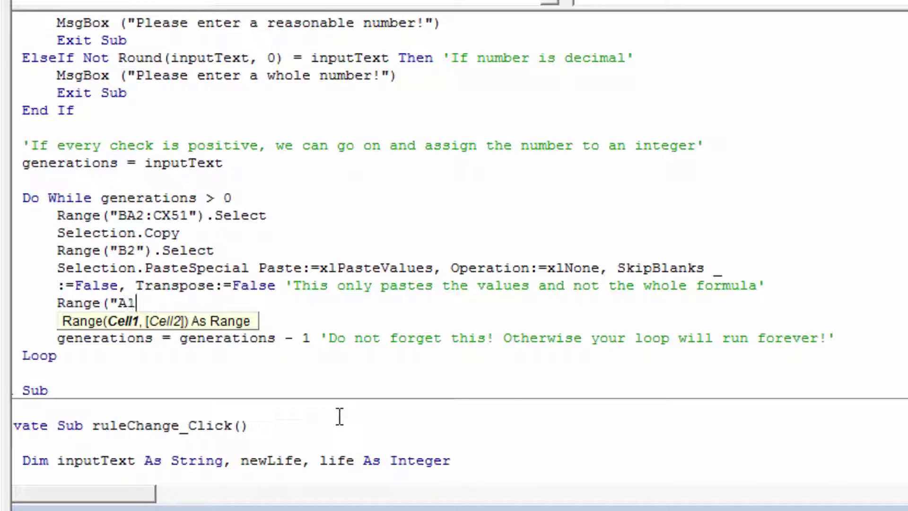
pyautogui.write('").Sele ')
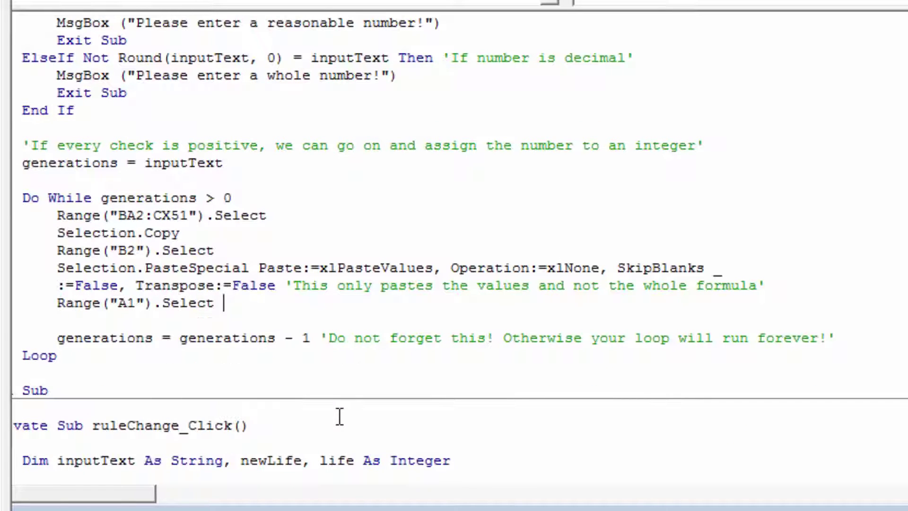
pyautogui.write("''")
pyautogui.press('Left')
pyautogui.write('This is to remove that gre')
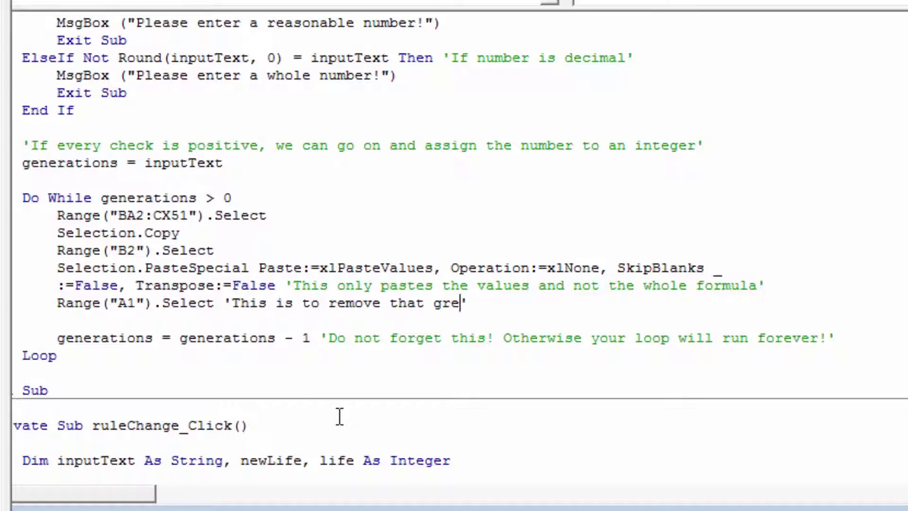
pyautogui.write('y overlay')
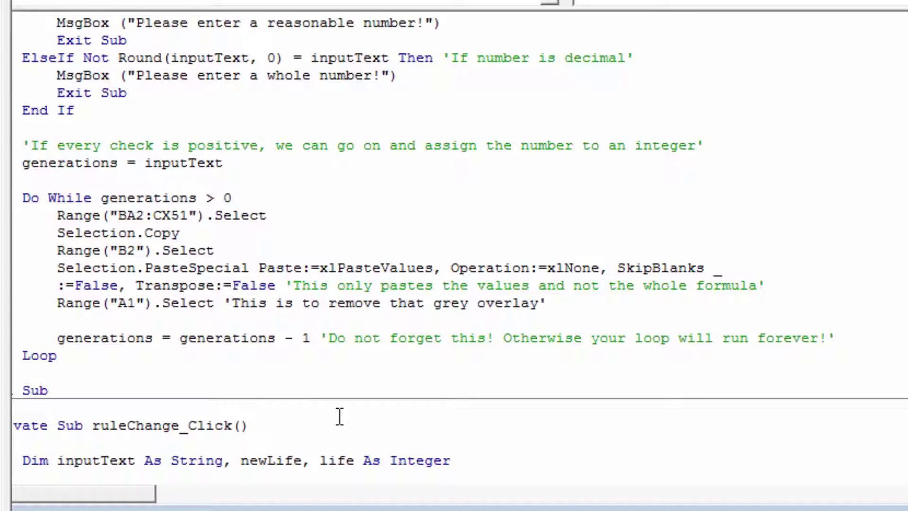
pyautogui.write(' of ')
pyautogui.write('the selection')
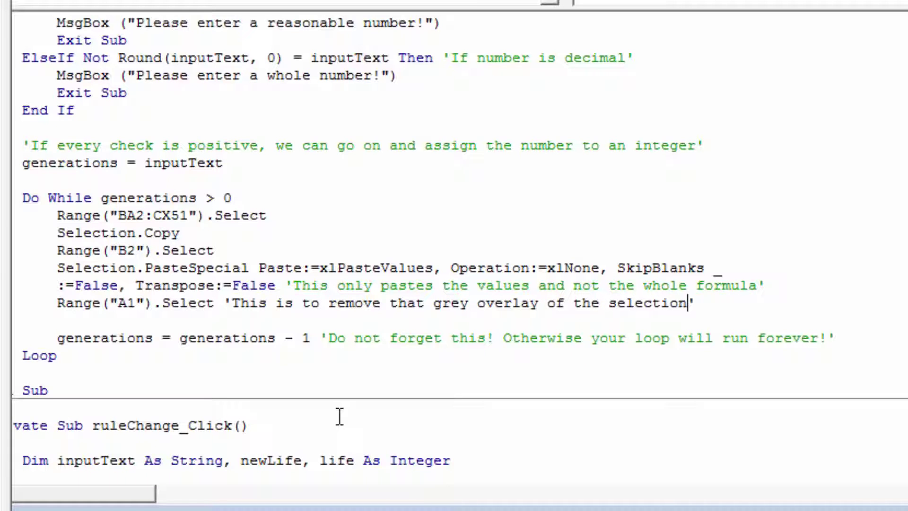
# - Move the Range("A1").Select line after Loop, commented 'Let us do that afterwards so the code runs faster'
pyautogui.press('End')
pyautogui.hotkey('shift', 'Home')
pyautogui.press('BackSpace')
pyautogui.press('Delete')
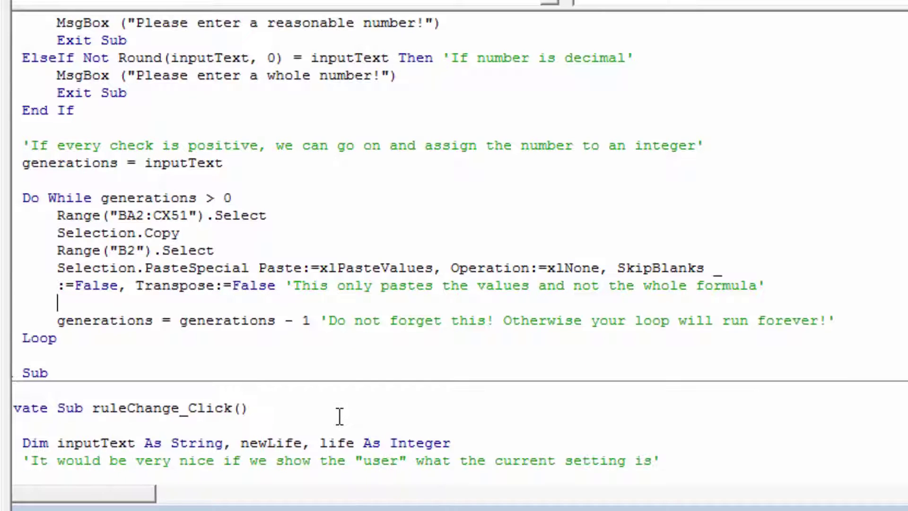
pyautogui.press('Delete')
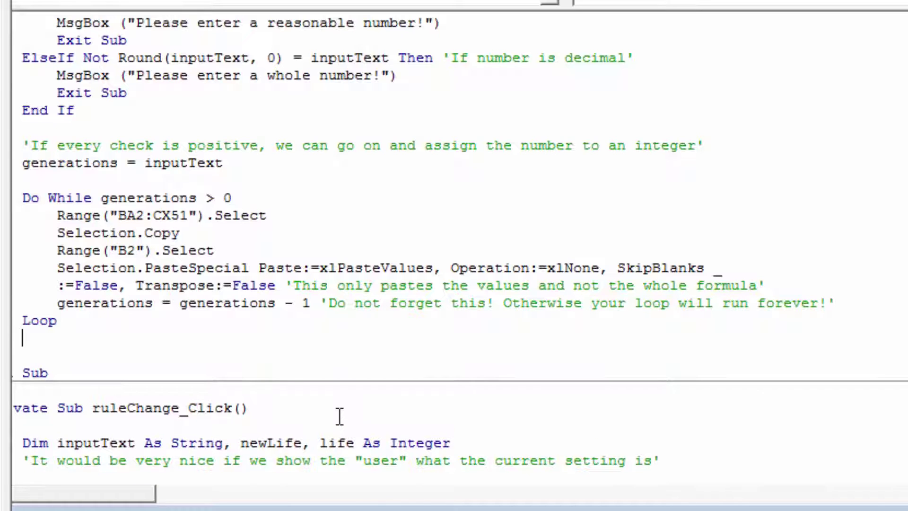
pyautogui.hotkey('ctrl', 'v')
pyautogui.press('Return')
pyautogui.write('Let u')
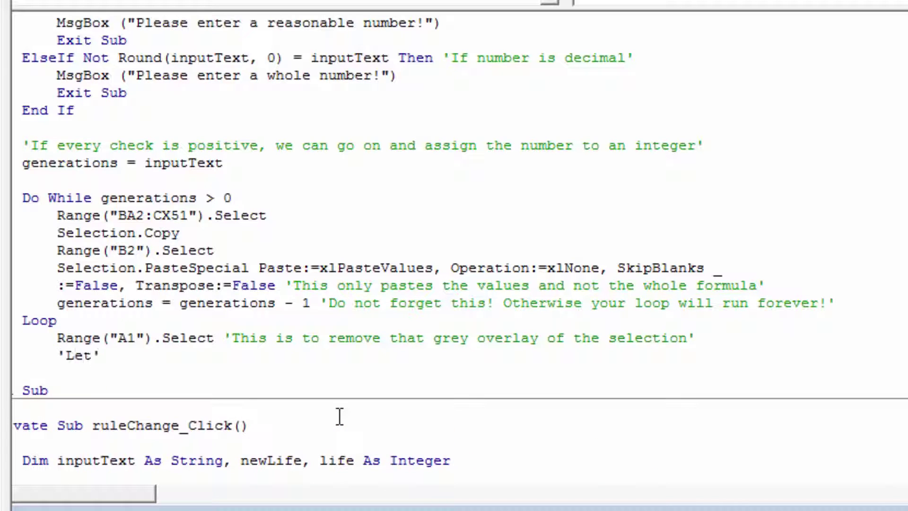
pyautogui.write('s do that')
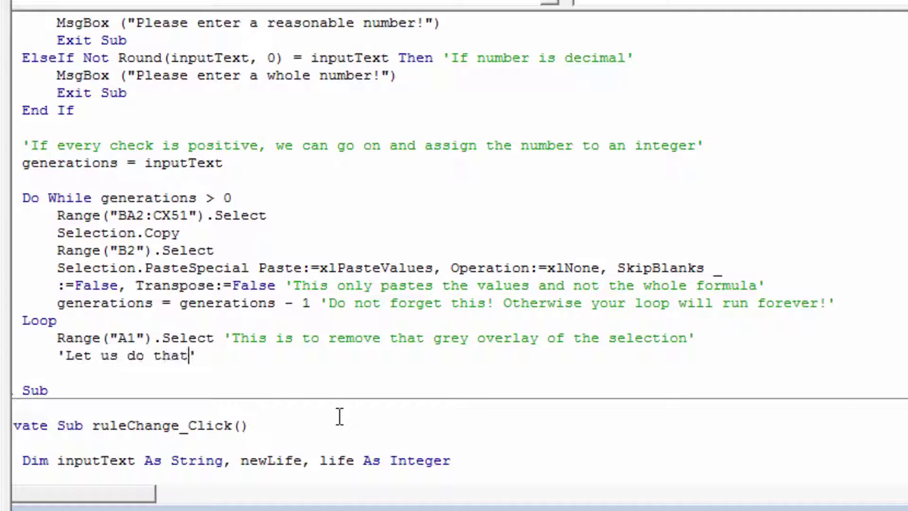
pyautogui.write(' afterwards so')
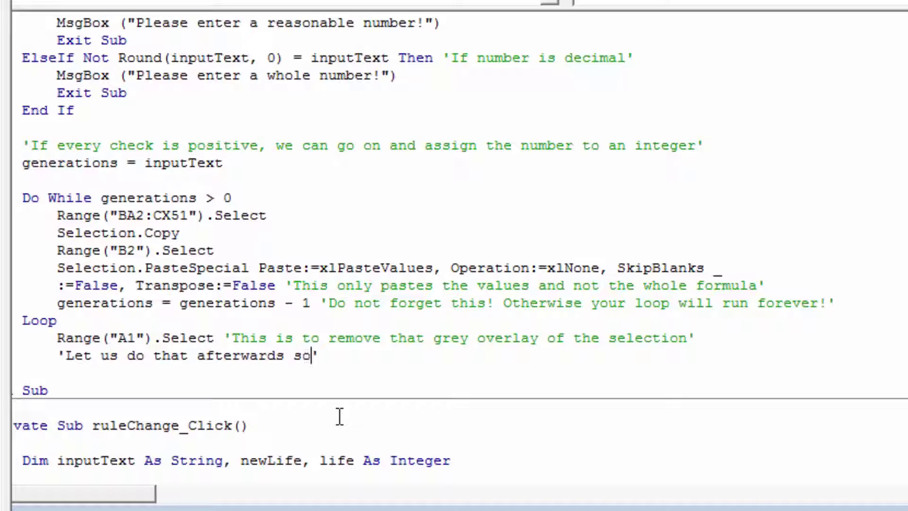
pyautogui.write(' the code runs faster')
pyautogui.press('Return')
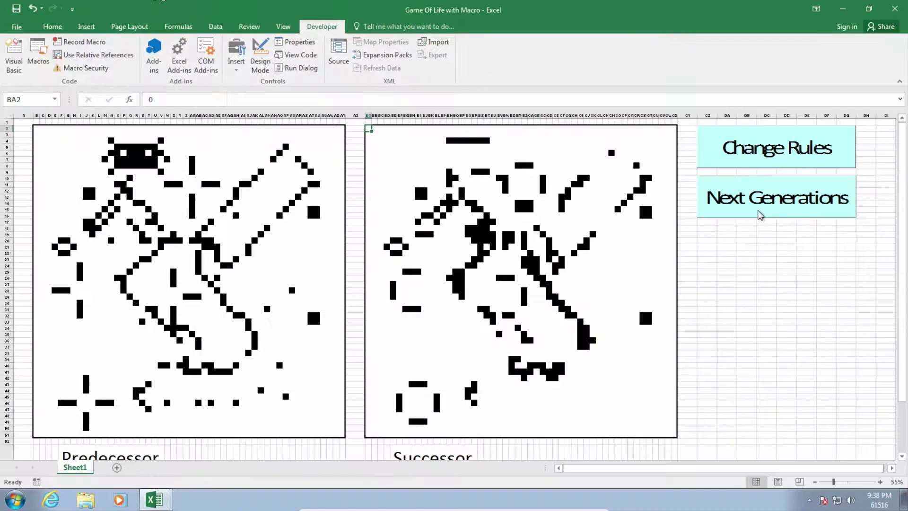
# - Run Next Generations for 10, then 10, then 20 generations
pyautogui.click(759, 214)
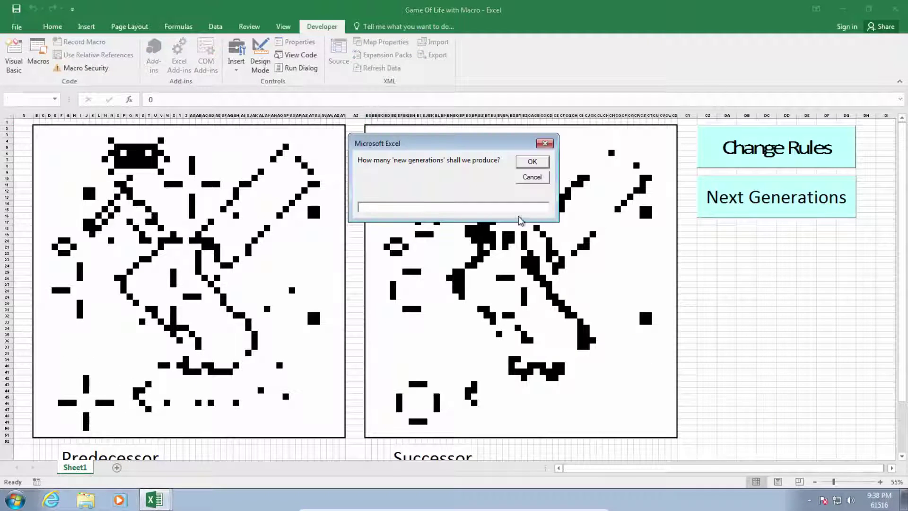
pyautogui.write('10')
pyautogui.press('Return')
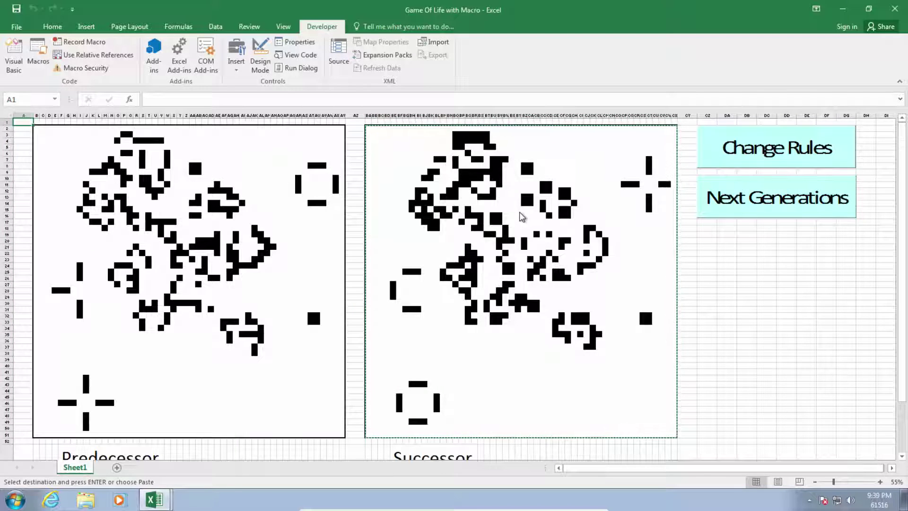
pyautogui.click(717, 201)
pyautogui.write('10')
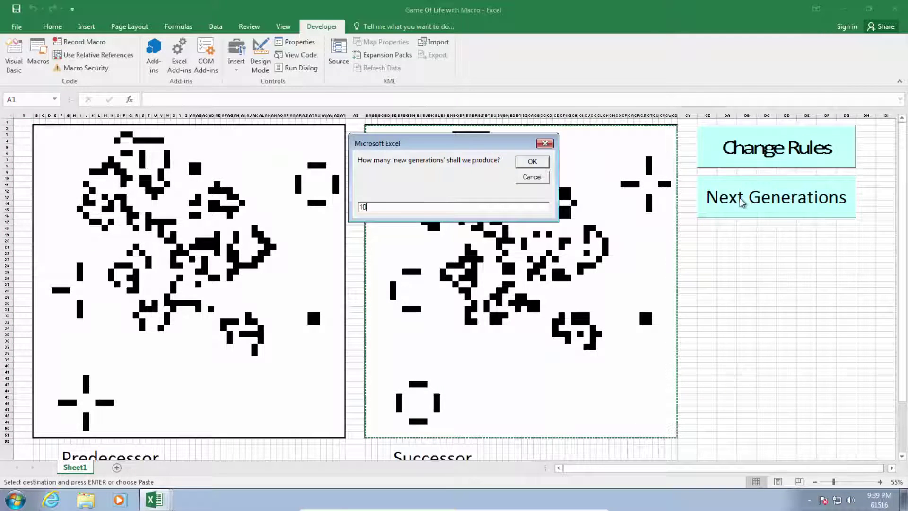
pyautogui.press('Return')
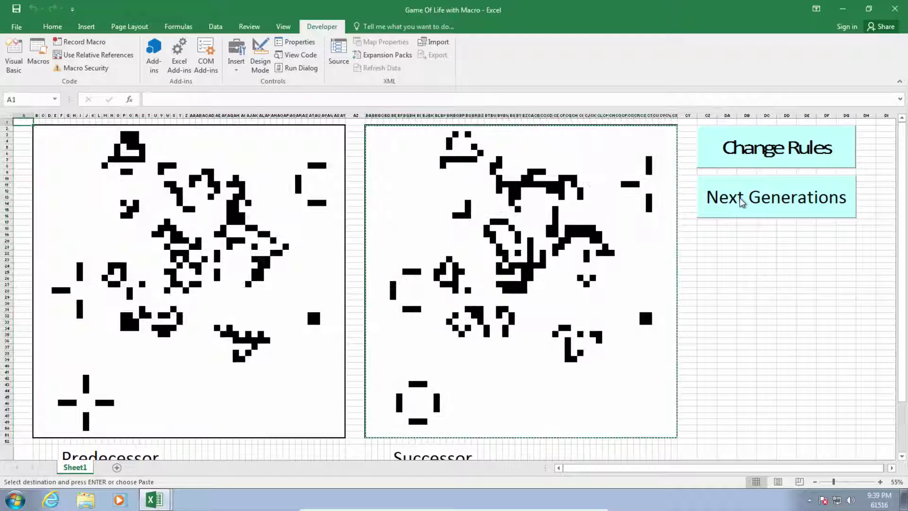
pyautogui.click(741, 203)
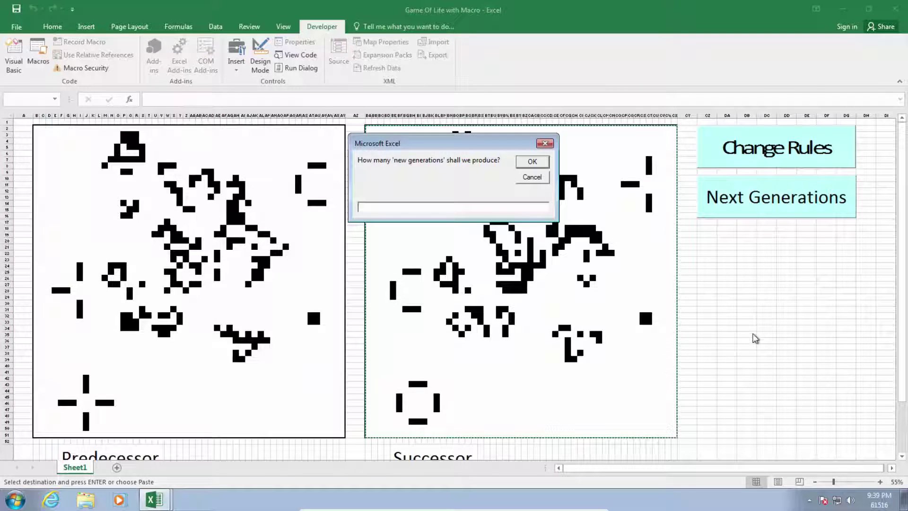
pyautogui.write('20')
pyautogui.press('Return')
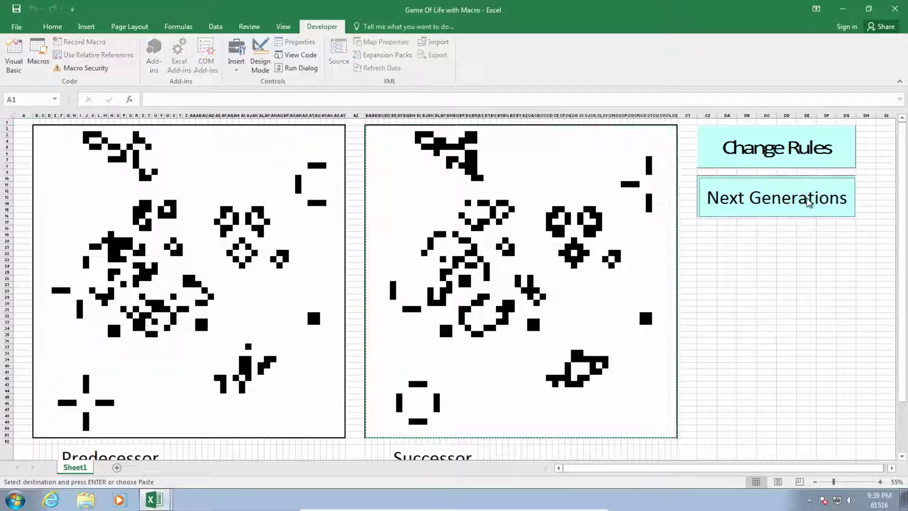
# - Run single generations, then interrupt and end a 1000-generation run, and deselect the grid
pyautogui.click(808, 203)
pyautogui.press('Return')
pyautogui.click(809, 203)
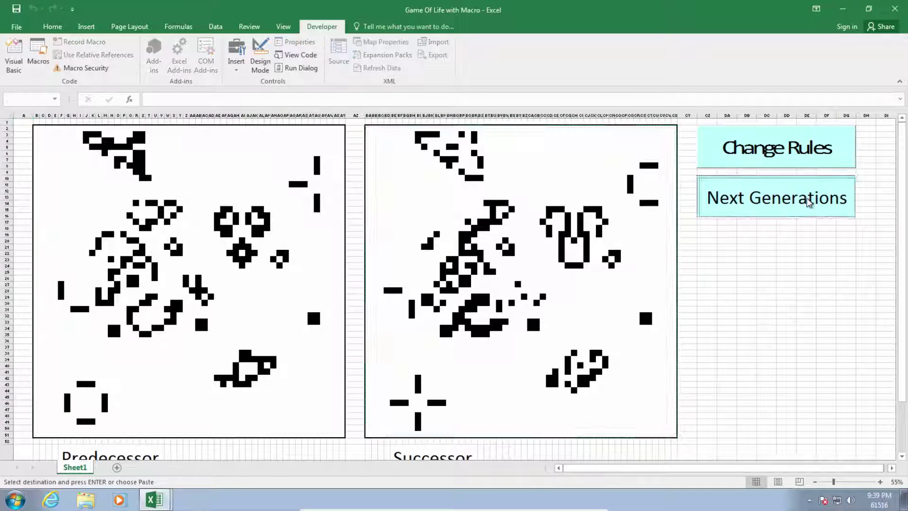
pyautogui.press('Return')
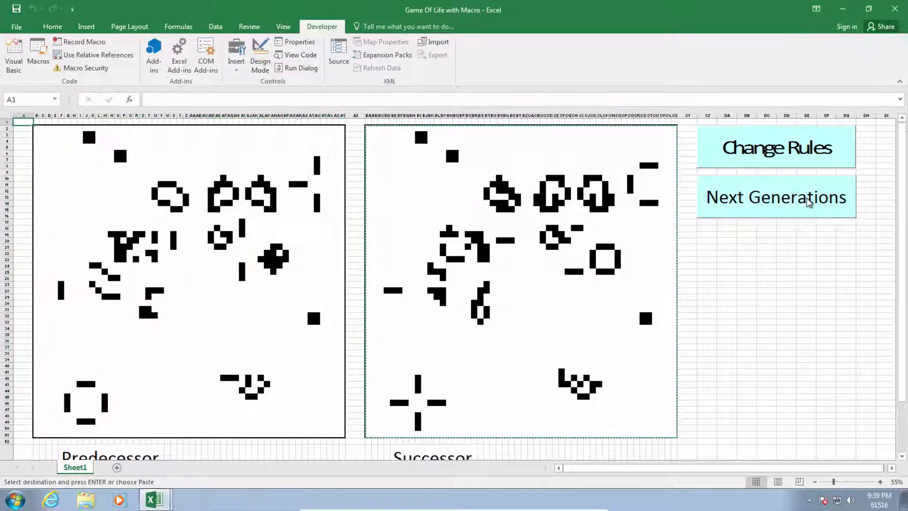
pyautogui.click(809, 202)
pyautogui.write('1000')
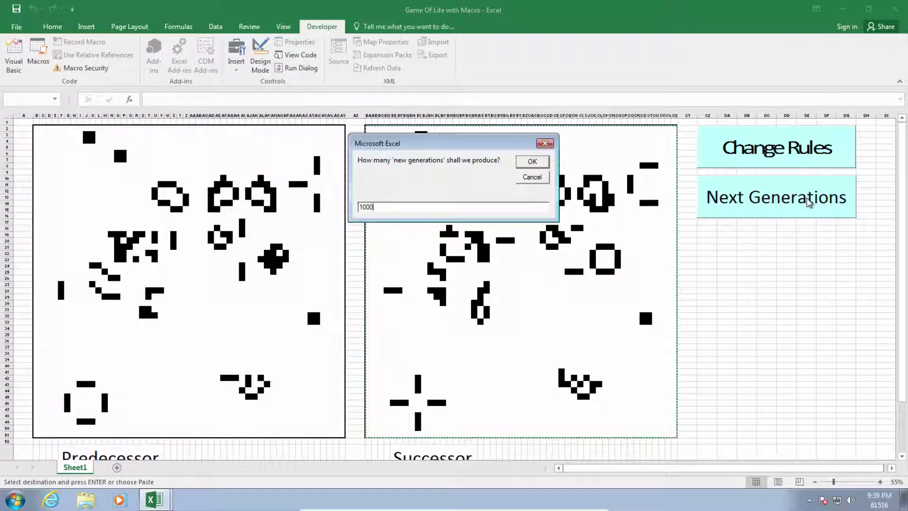
pyautogui.press('Return')
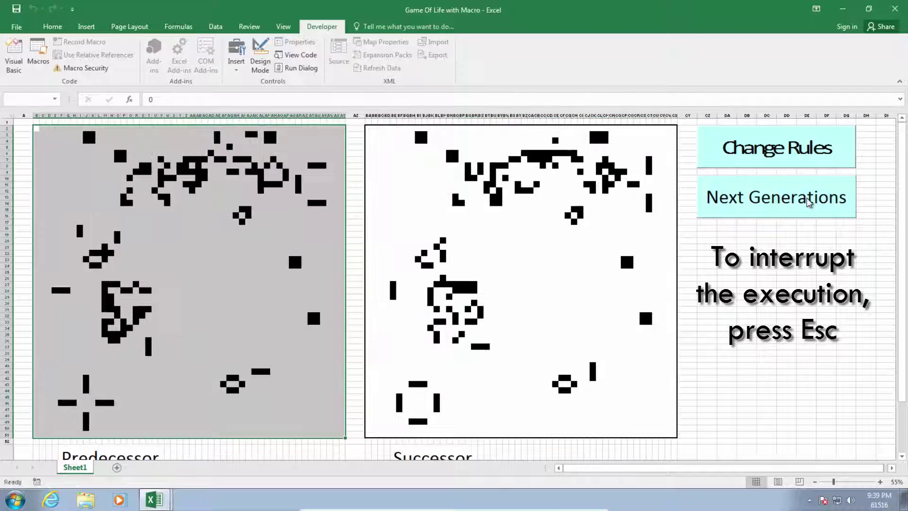
pyautogui.press('Escape')
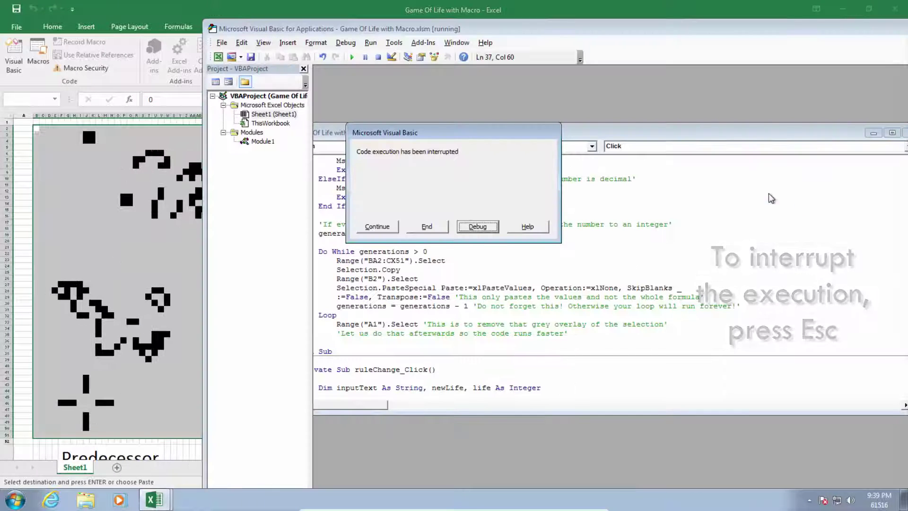
pyautogui.click(435, 225)
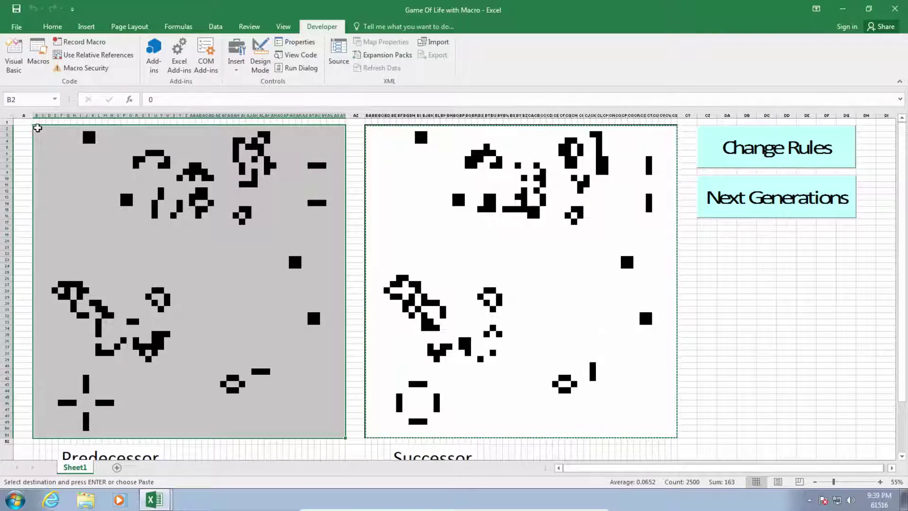
pyautogui.click(24, 122)
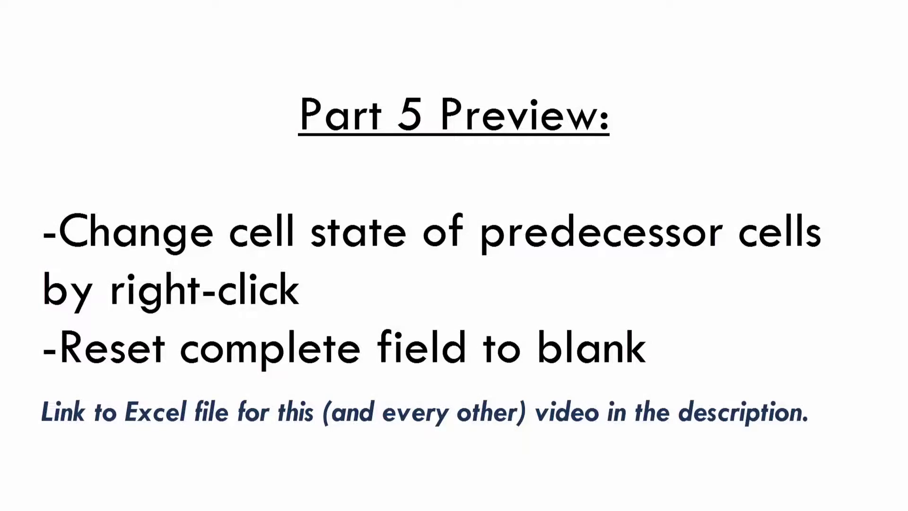